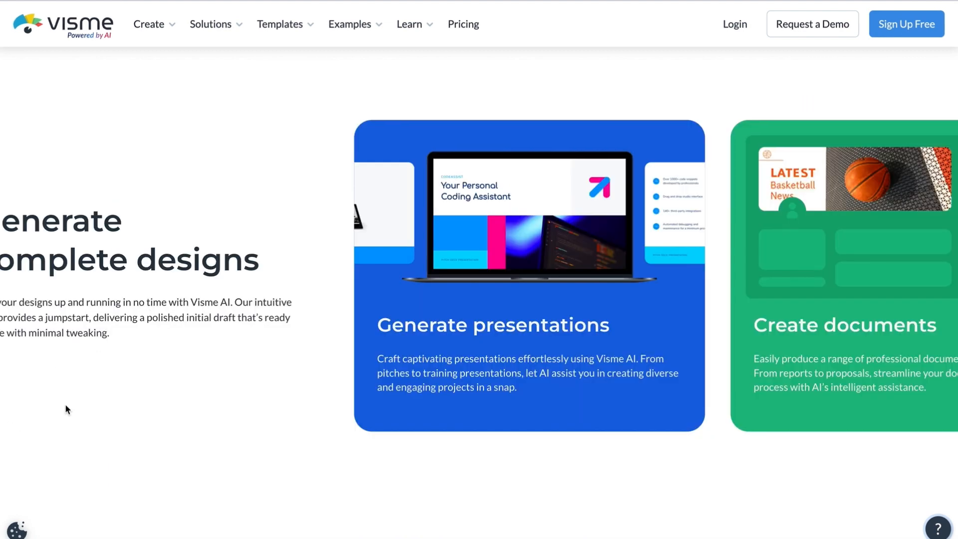
- Read through the Visme AI page's design generation, AI tools, image editing, branding and template search features
scroll(65, 410, "down", 5)
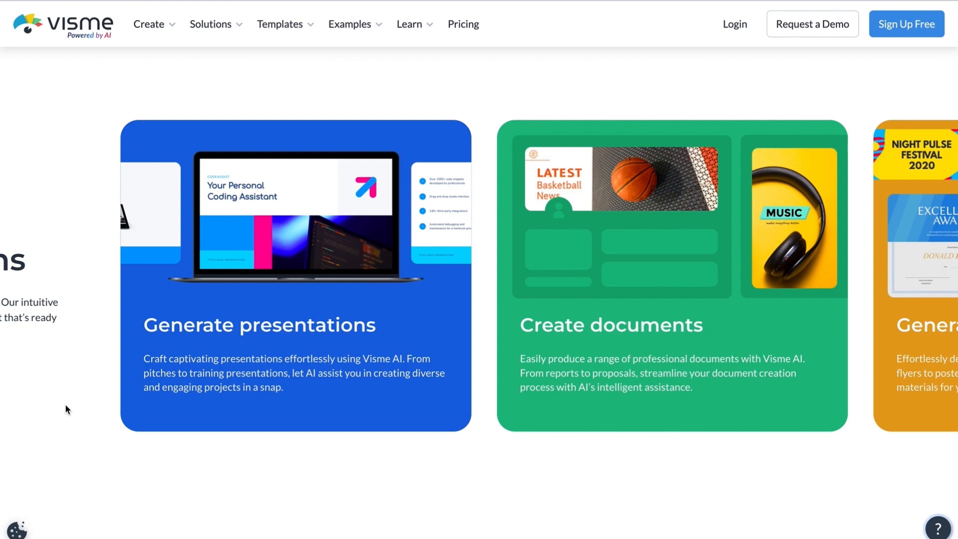
scroll(65, 405, "down", 5)
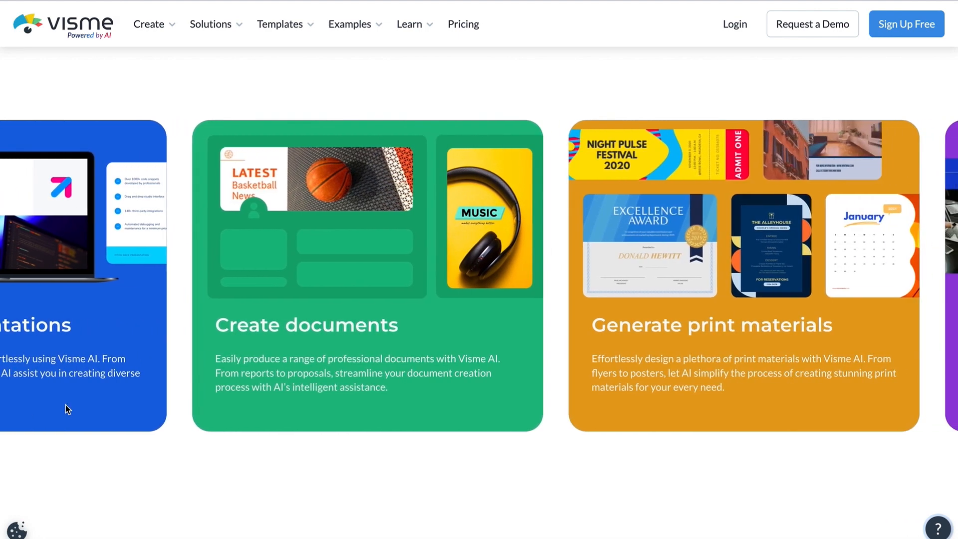
scroll(65, 410, "down", 3)
scroll(64, 405, "down", 5)
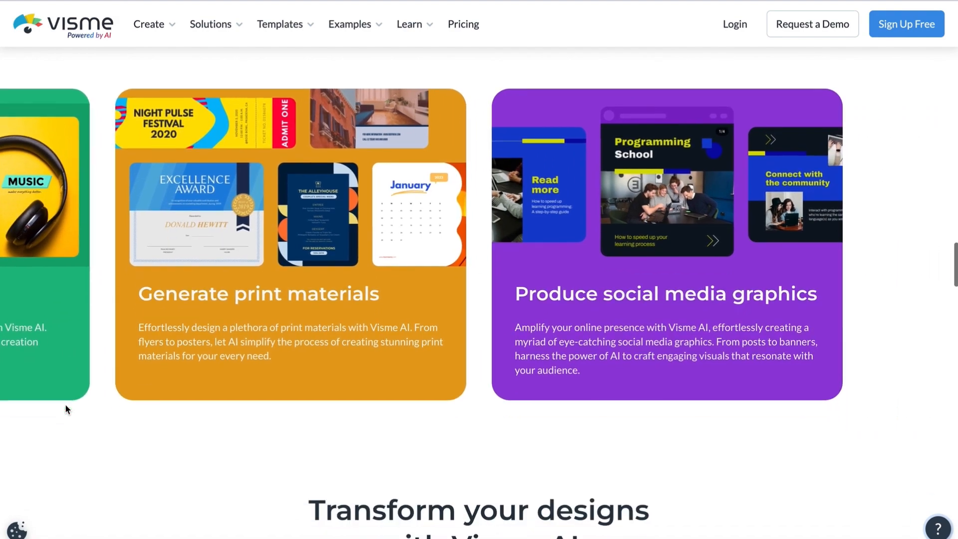
scroll(65, 409, "down", 10)
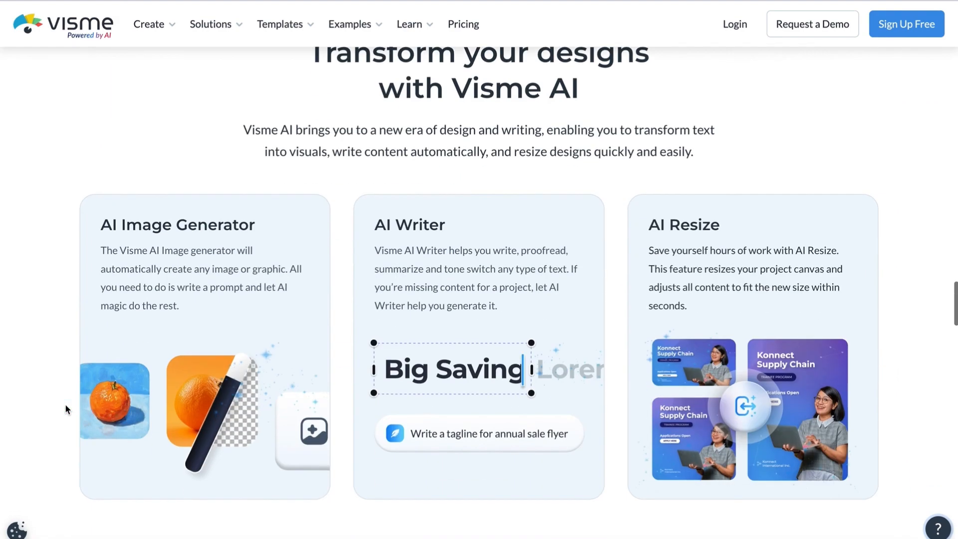
scroll(65, 409, "up", 1)
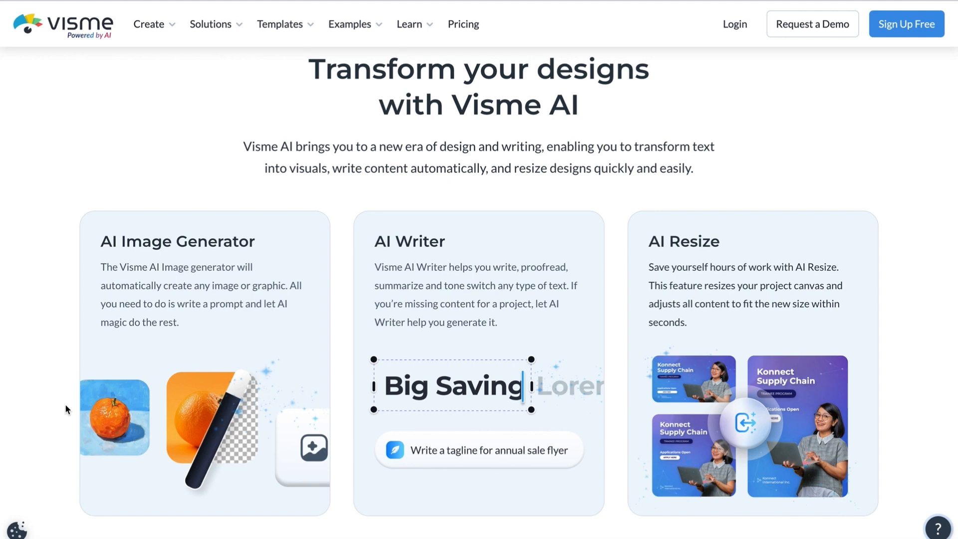
scroll(66, 409, "down", 10)
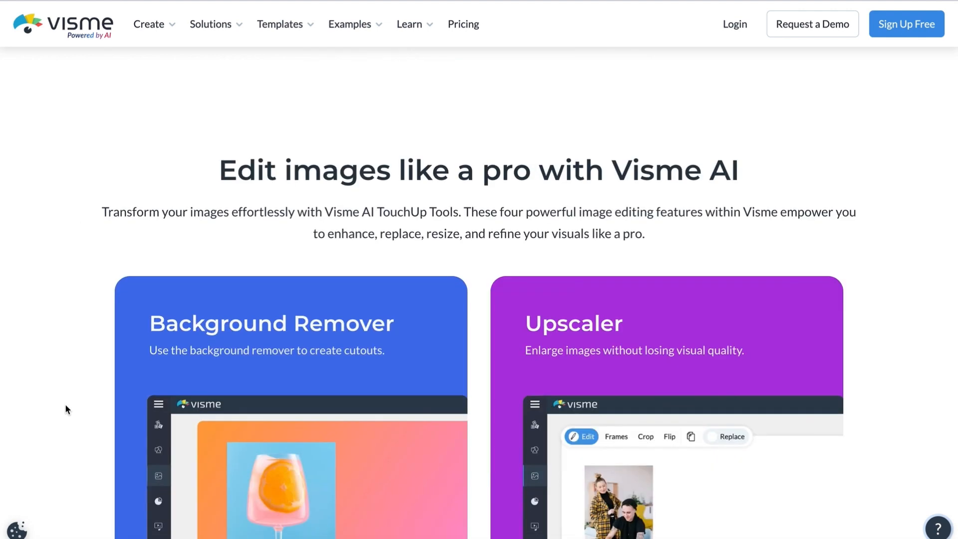
scroll(66, 407, "down", 3)
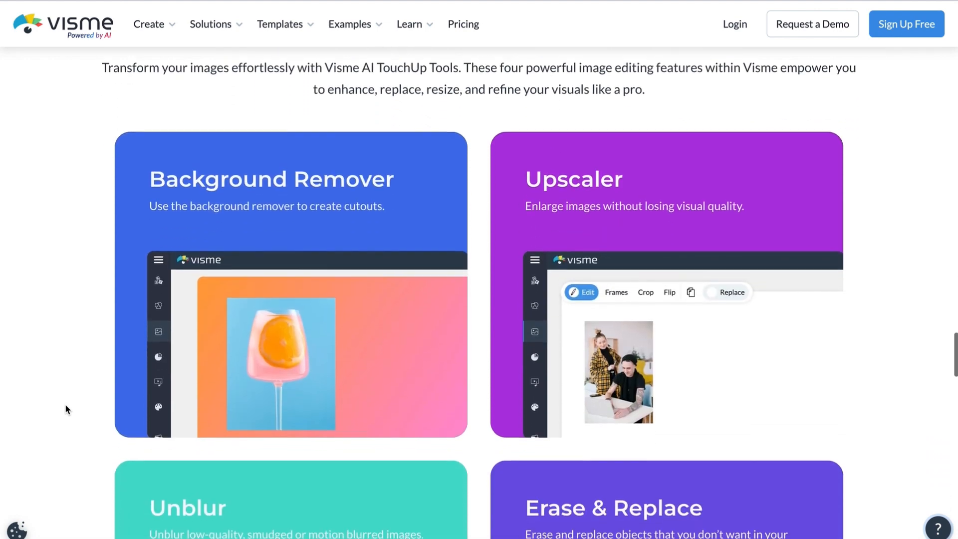
scroll(66, 407, "down", 6)
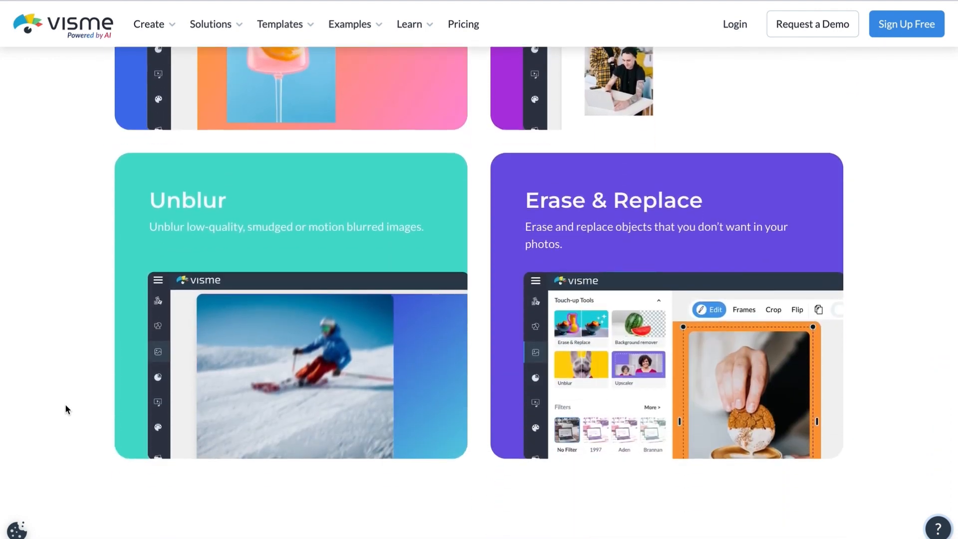
scroll(66, 410, "down", 2)
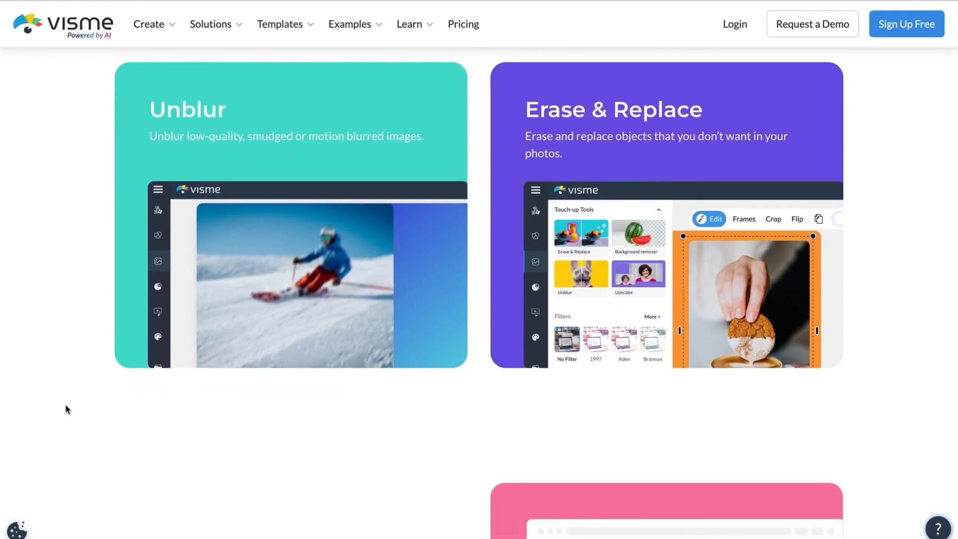
scroll(66, 408, "down", 6)
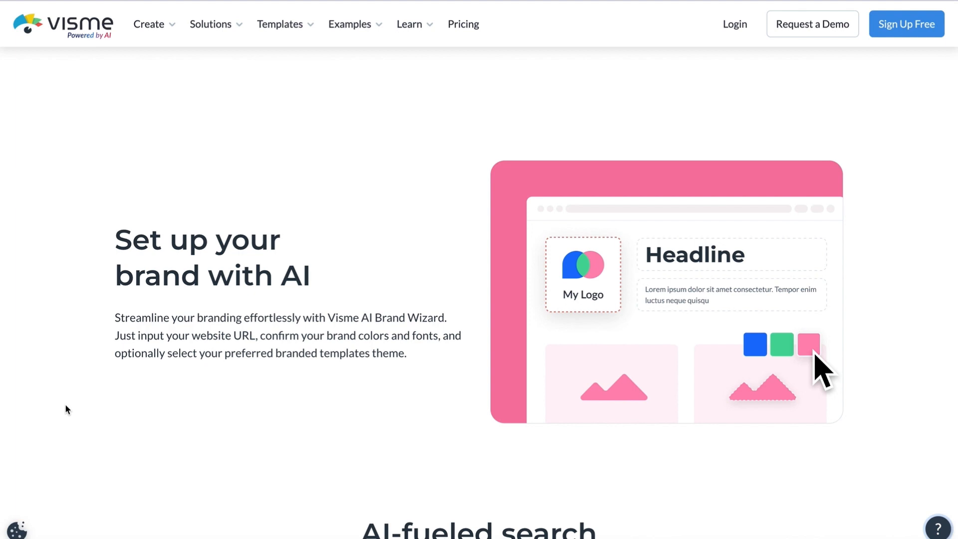
scroll(66, 410, "down", 7)
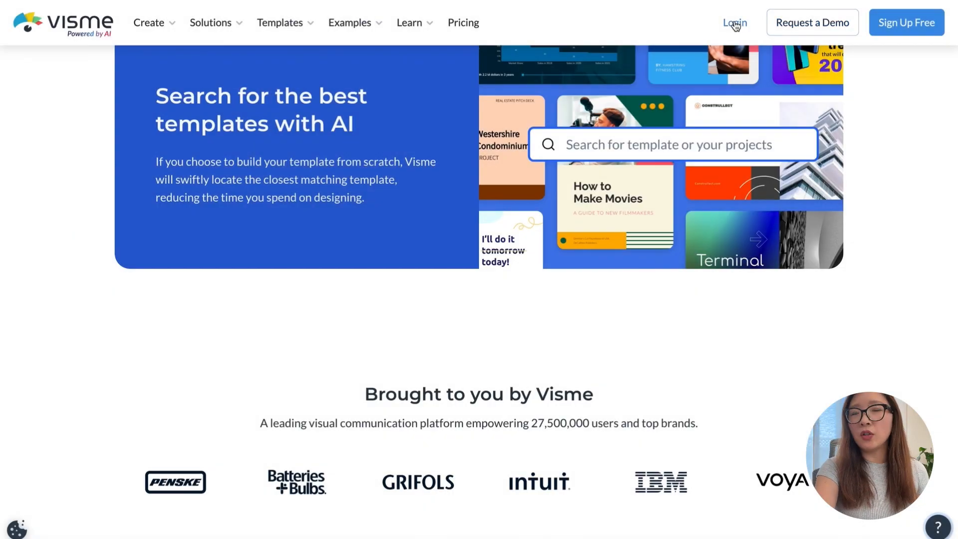
- Log in to the Visme dashboard and start a new project with AI generation
left_click(735, 23)
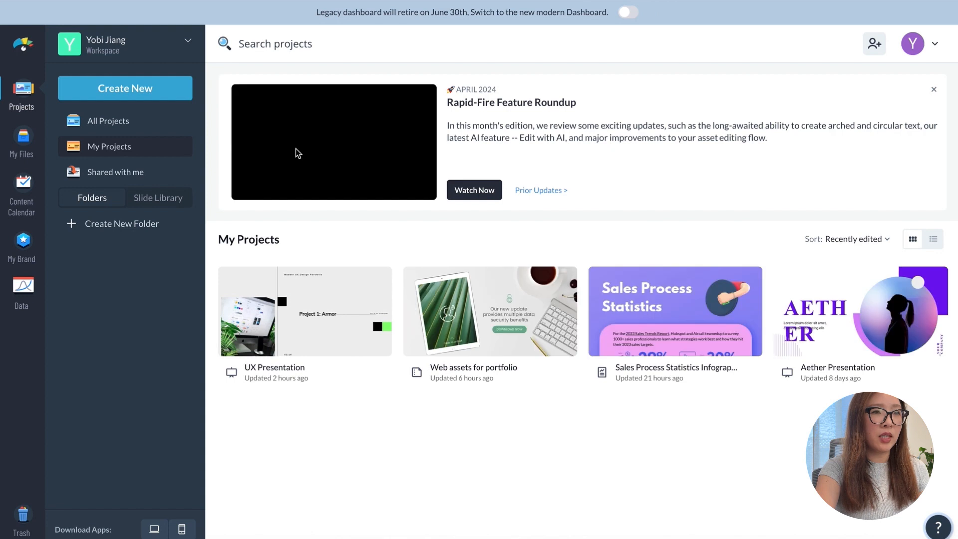
left_click(101, 92)
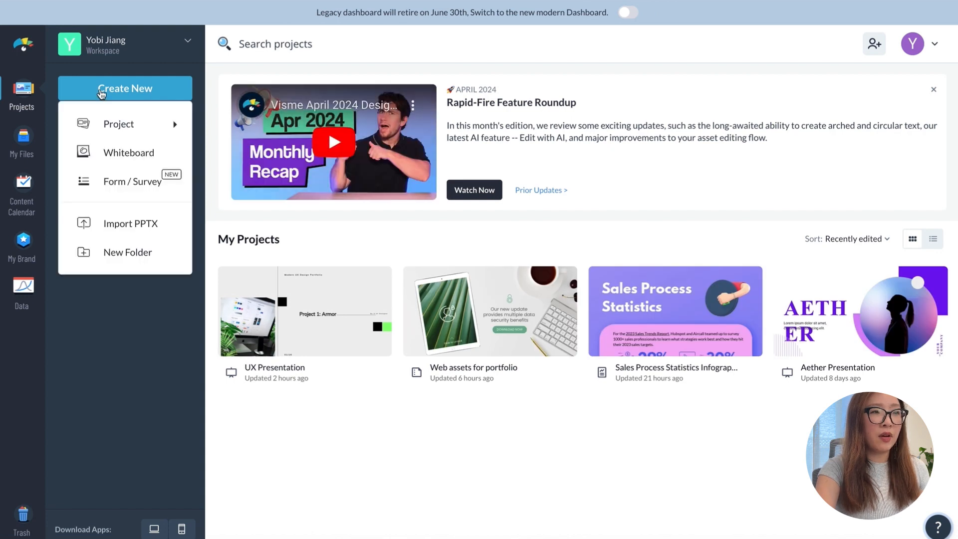
mouse_move(113, 124)
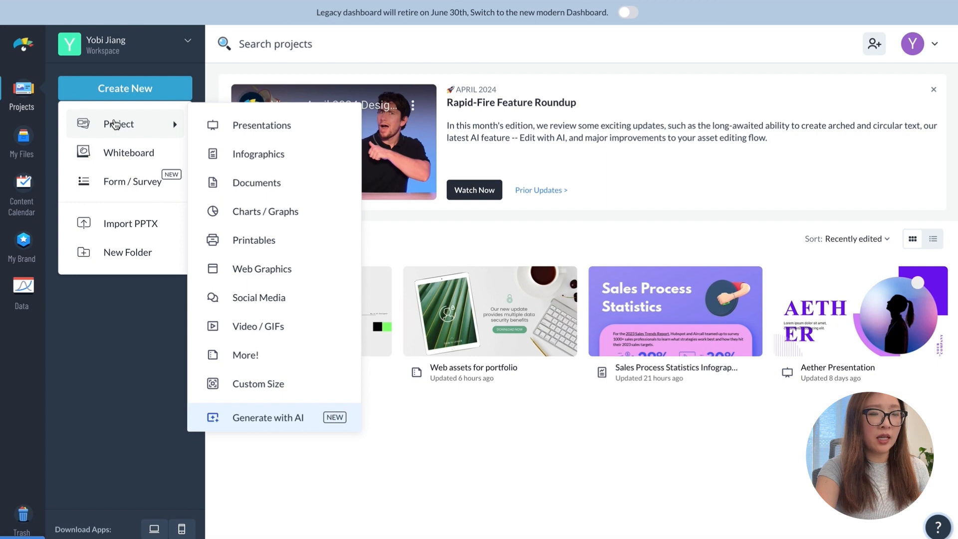
left_click(263, 427)
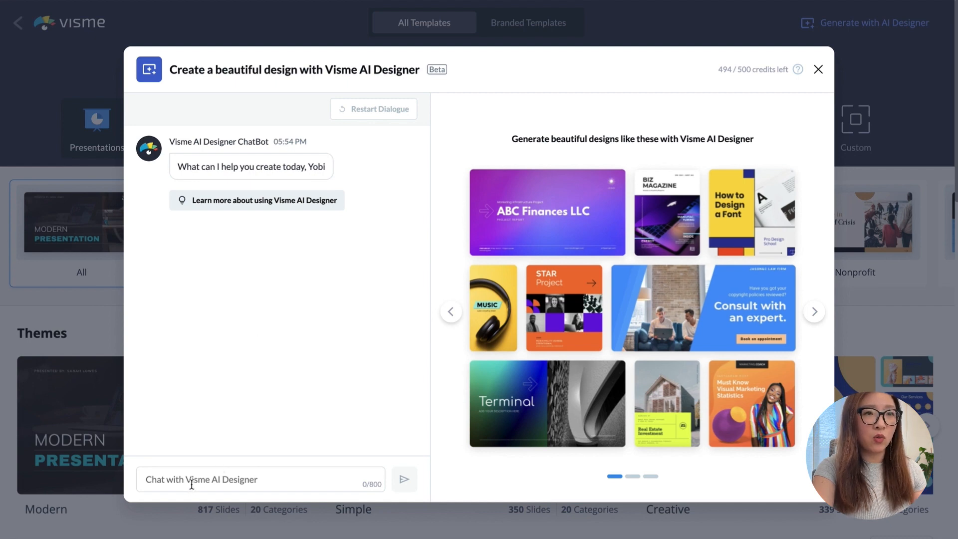
- Send the AI Designer the prompt "create a modern, simple design presentation to feature a cyber security mobile product called Armor."
left_click(242, 467)
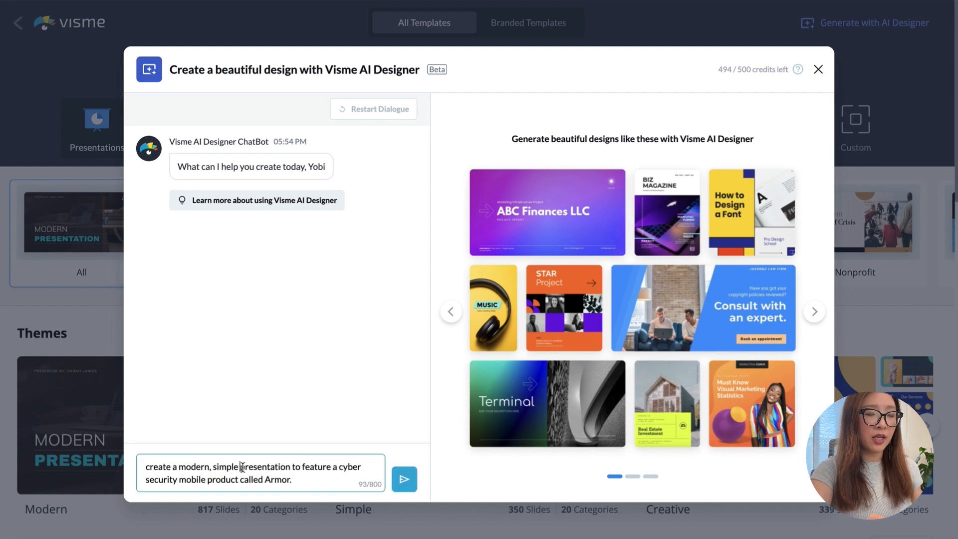
type("design presentation to feature a")
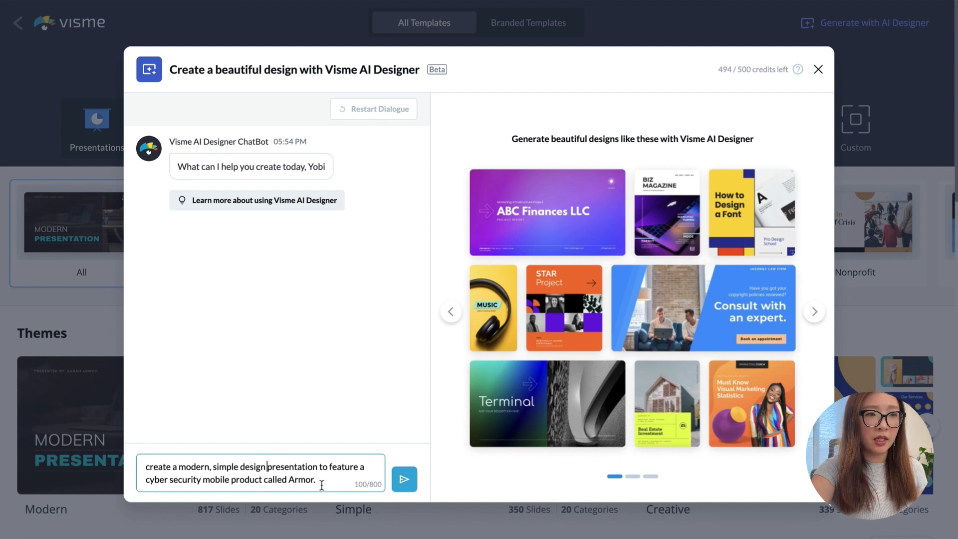
left_click(403, 485)
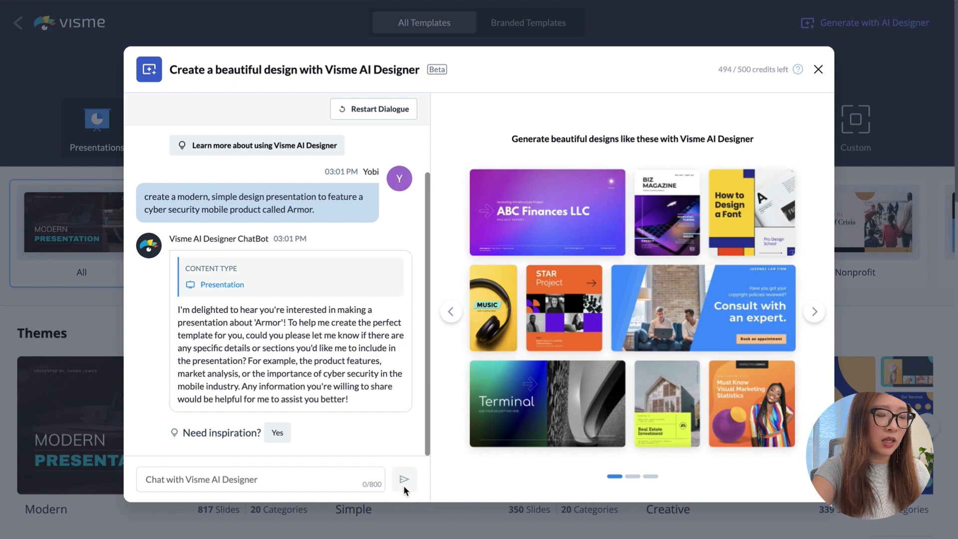
- Reply to the chatbot: "include sections such as introduction, user research, market analysis, wireframes, prototypes, and launch data."
left_click(196, 476)
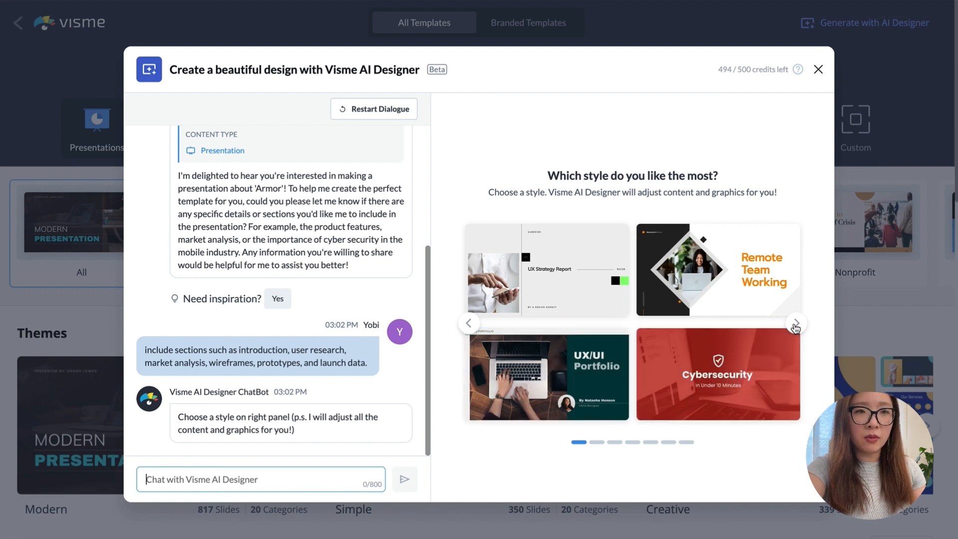
- Browse the suggested presentation styles and open the preview of the UX Strategy Report style
left_click(795, 324)
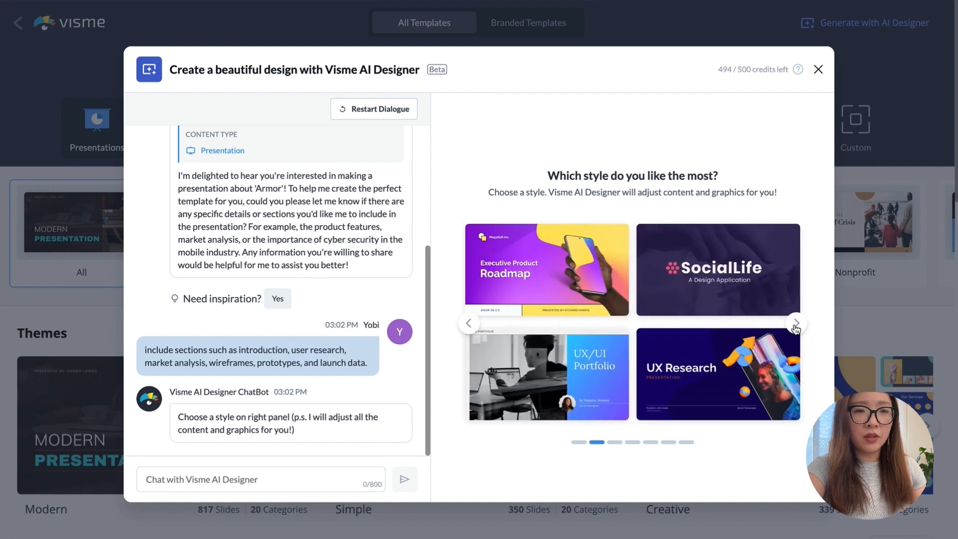
left_click(795, 328)
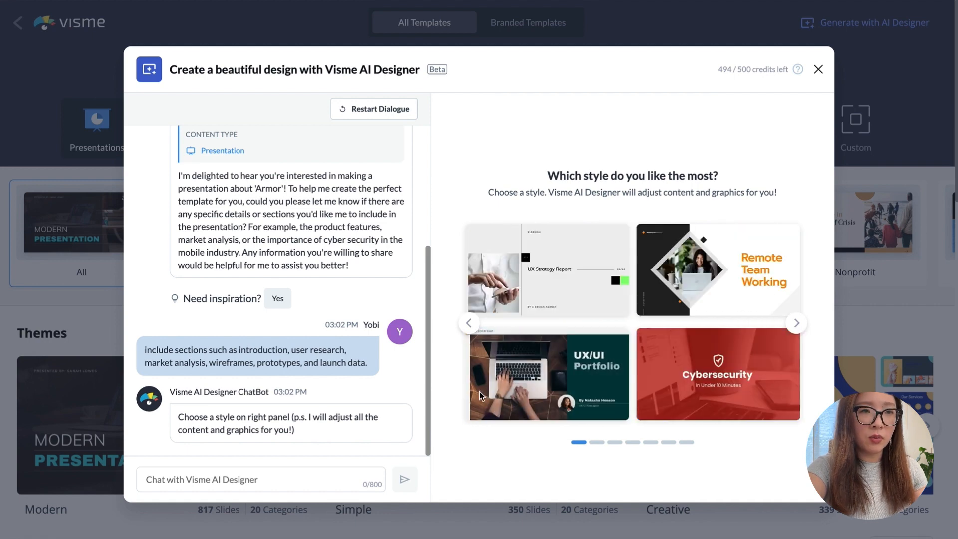
mouse_move(545, 305)
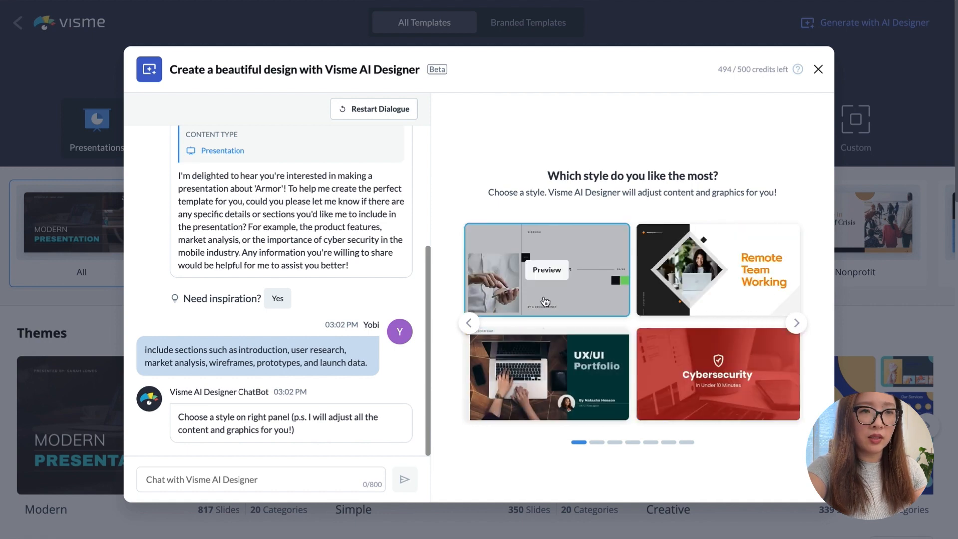
left_click(549, 270)
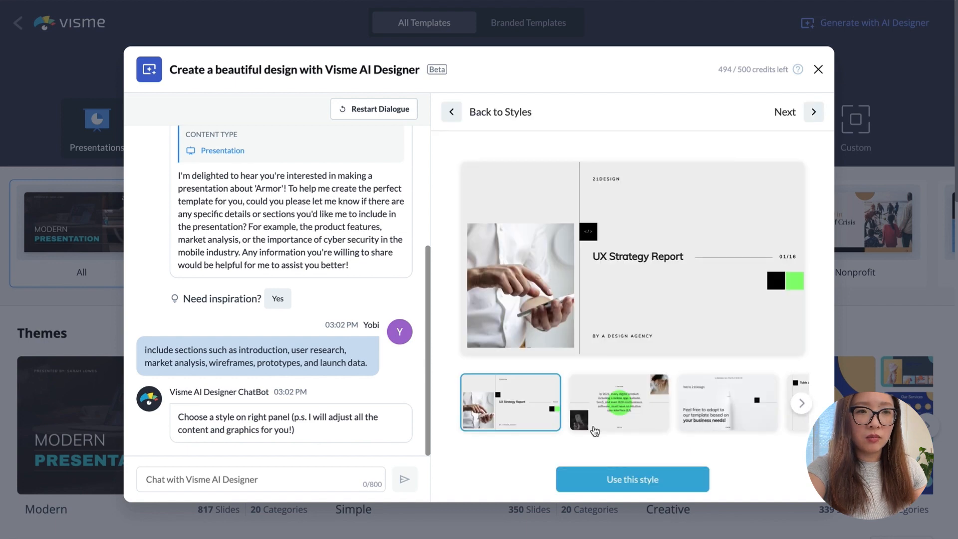
- Look through the sample slides of the UX Strategy Report style, from the second slide onward
left_click(619, 399)
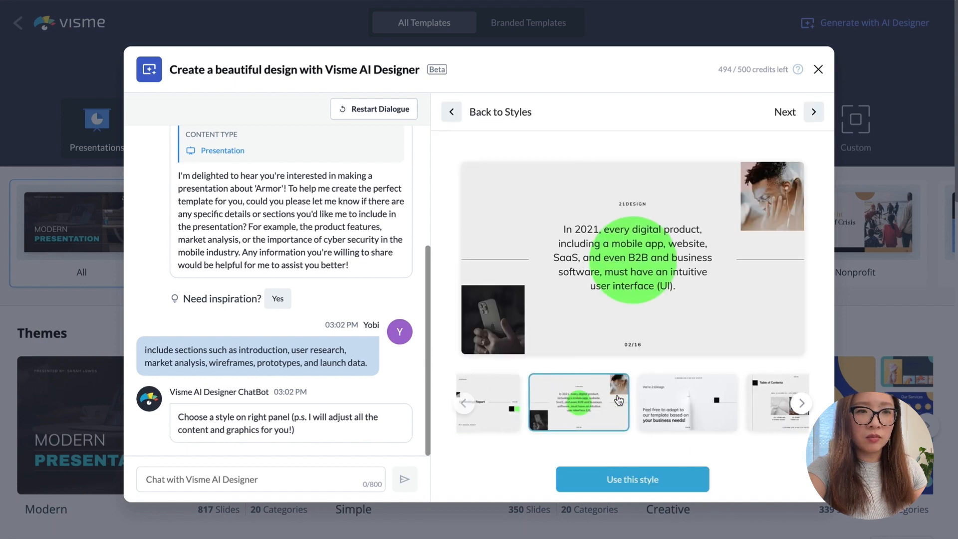
left_click(648, 413)
left_click(647, 413)
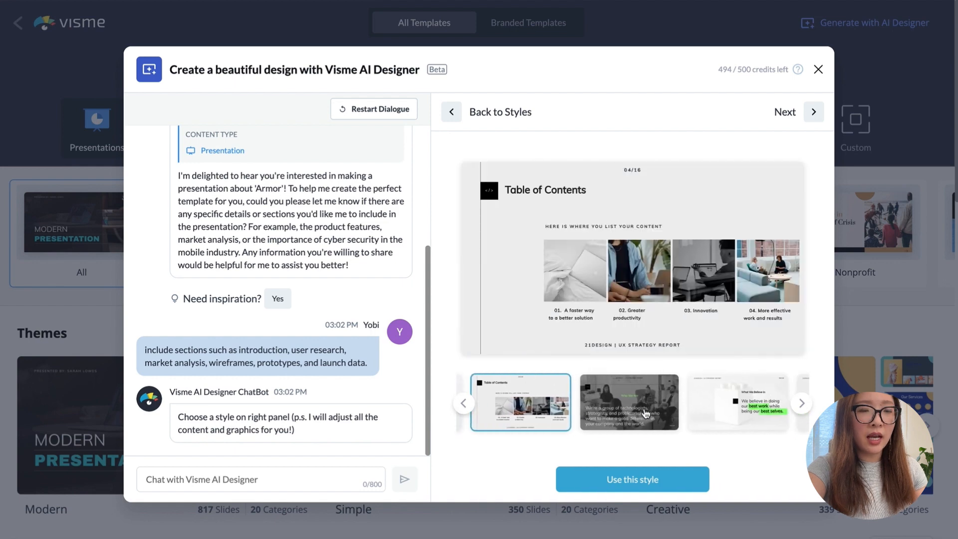
left_click(647, 414)
left_click(639, 399)
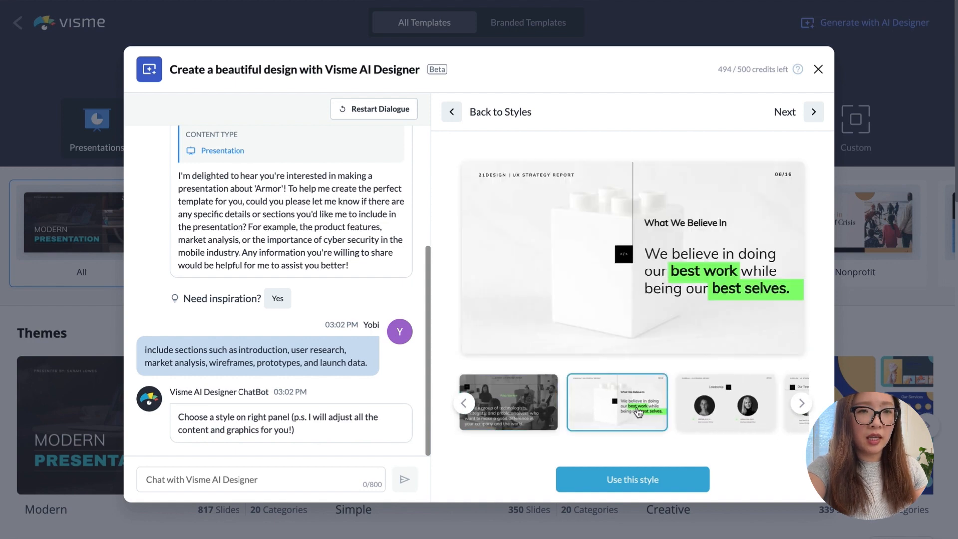
left_click(637, 412)
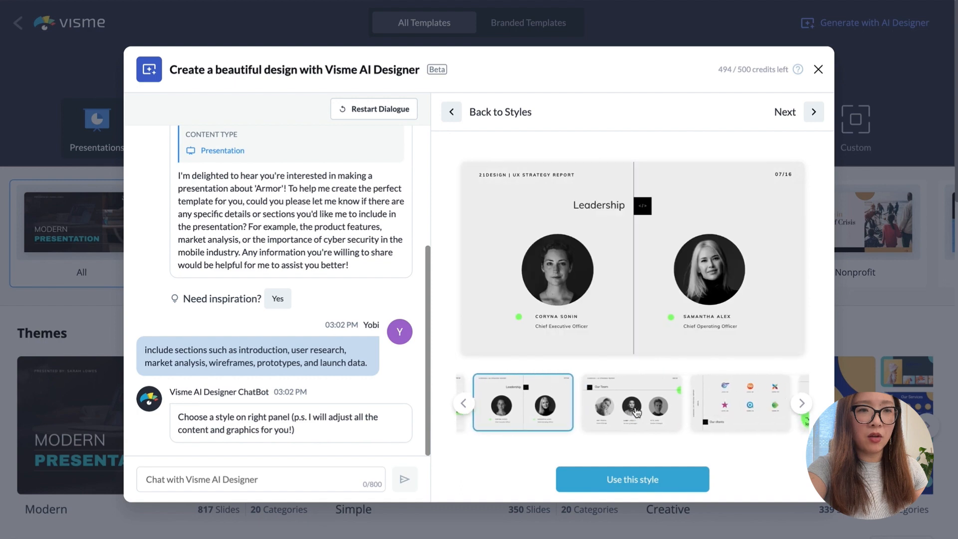
left_click(636, 412)
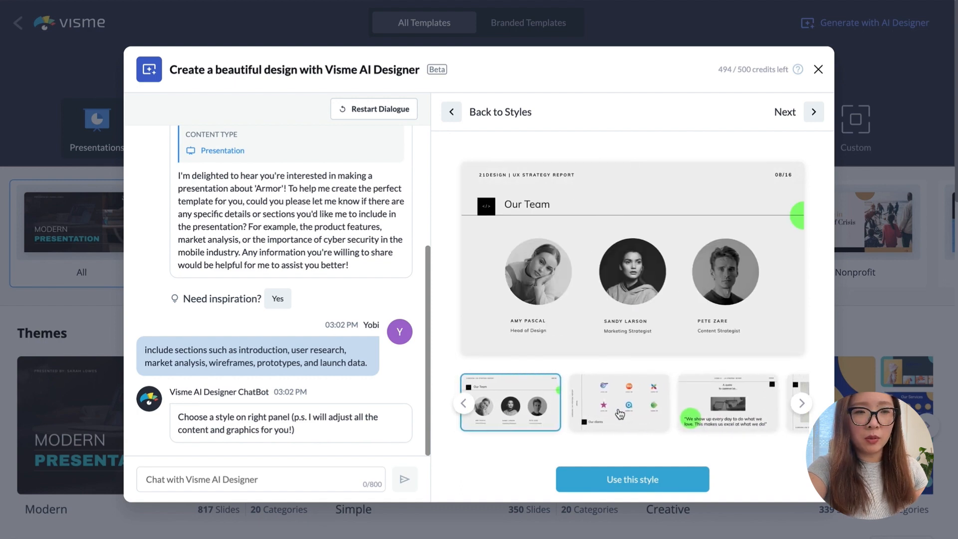
left_click(620, 414)
left_click(621, 414)
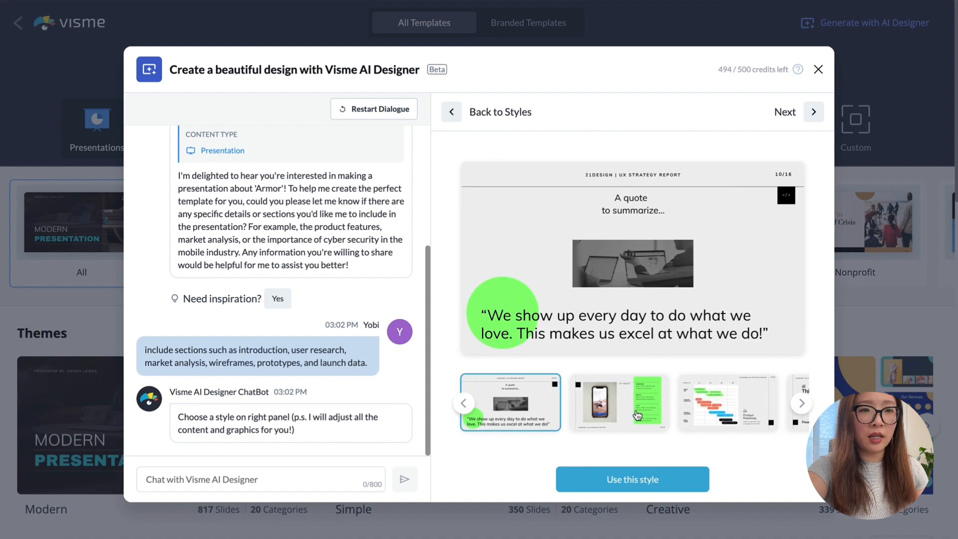
left_click(634, 412)
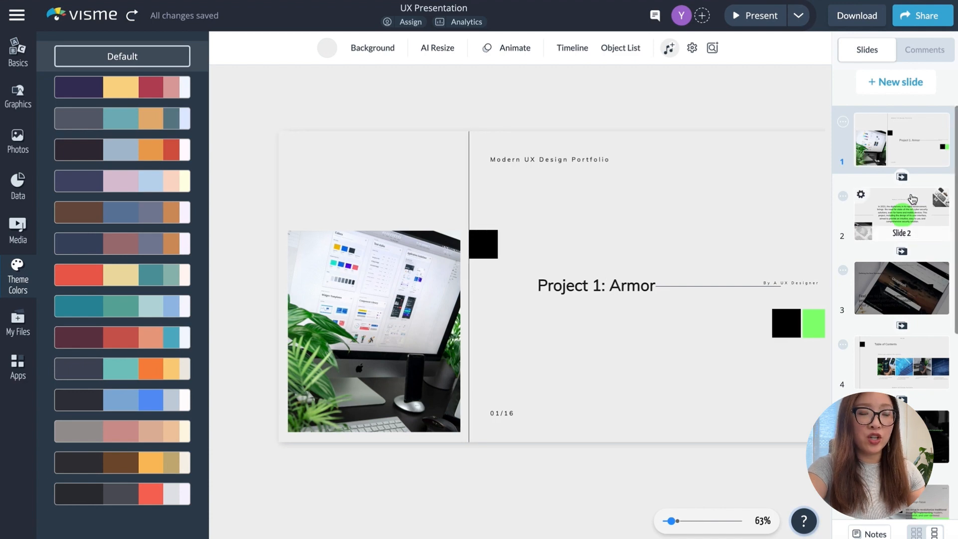
- Review slides 2 to 4 of the generated UX Presentation in the editor
scroll(912, 199, "down", 1)
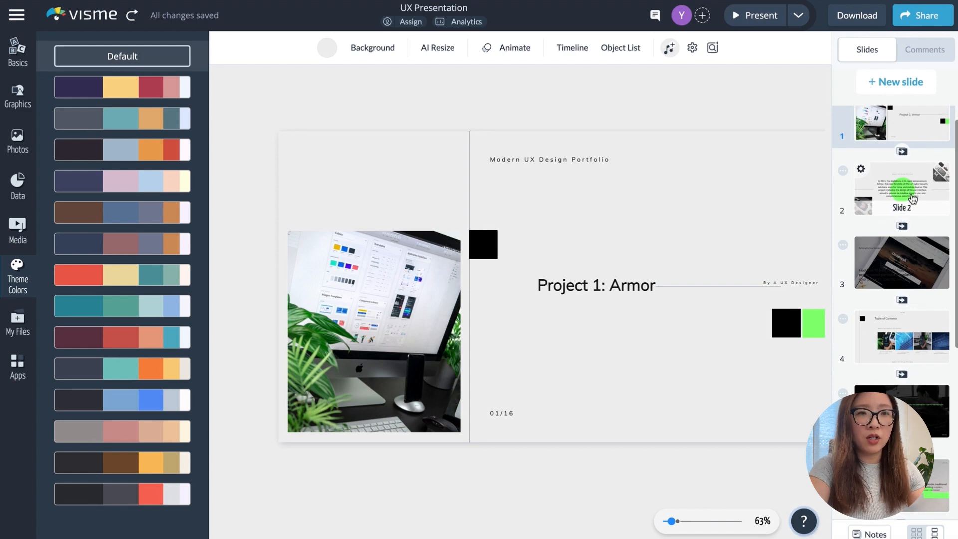
scroll(912, 198, "up", 1)
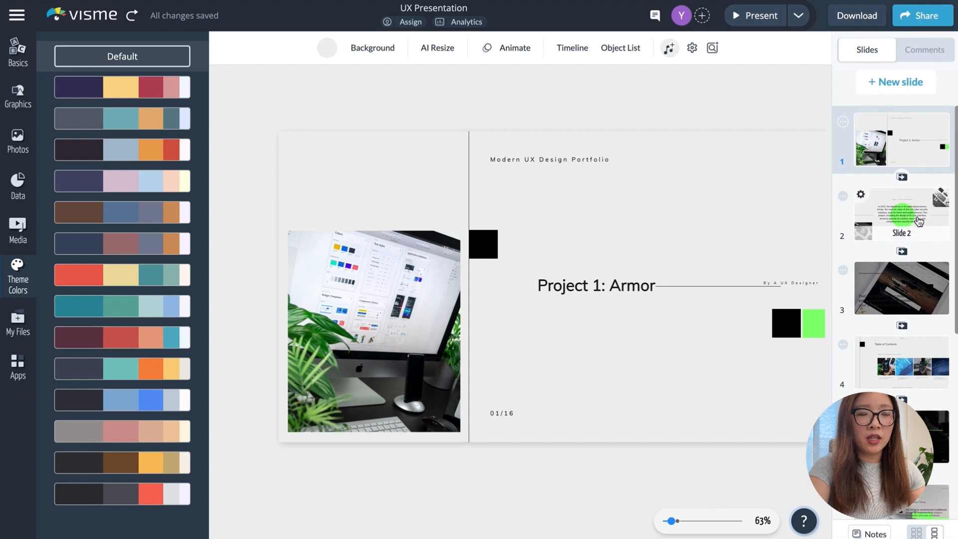
left_click(919, 221)
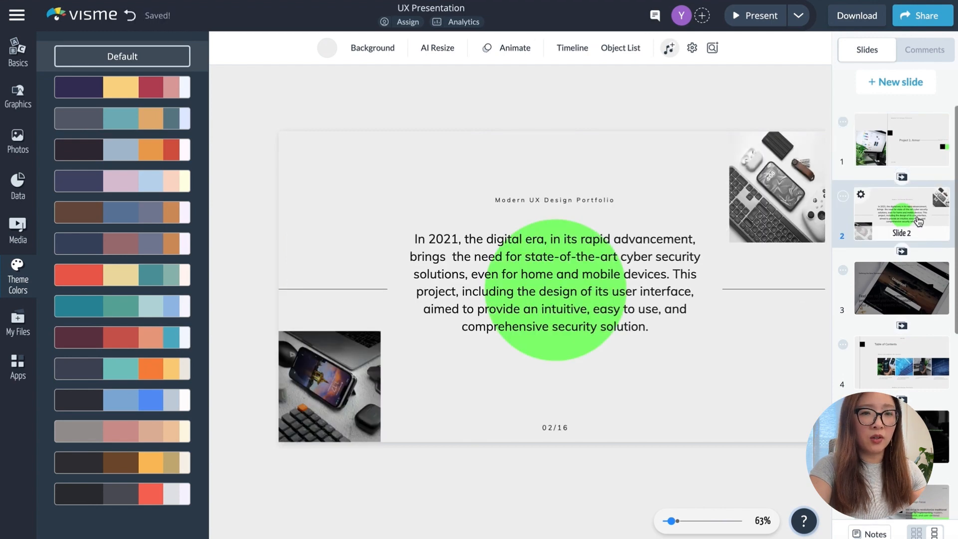
key("Down")
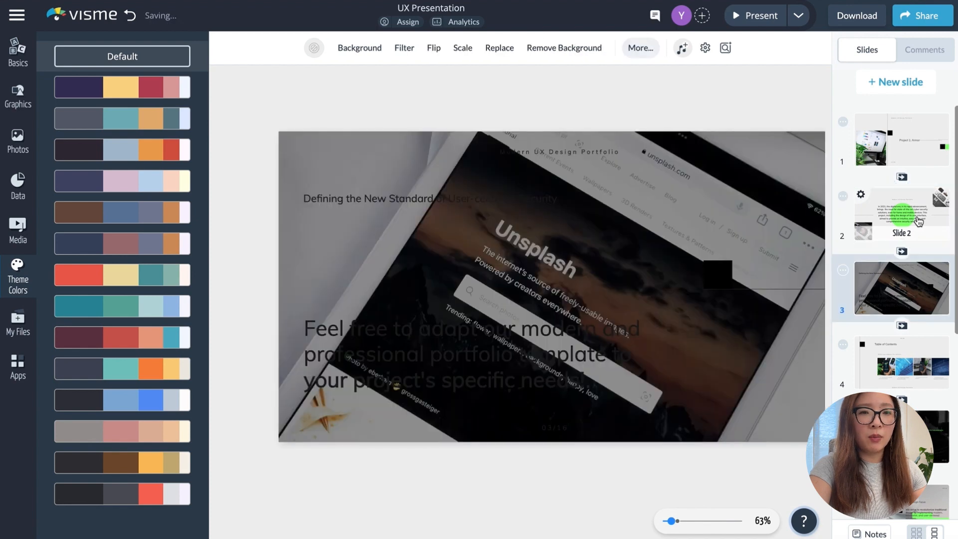
key("Down")
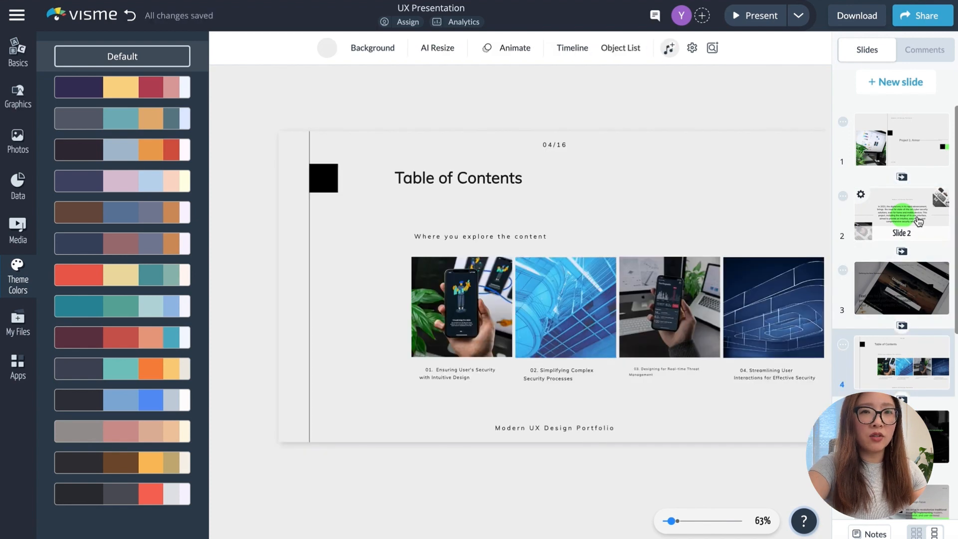
- Review slides 5 and 6 of the generated UX Presentation
key("Down")
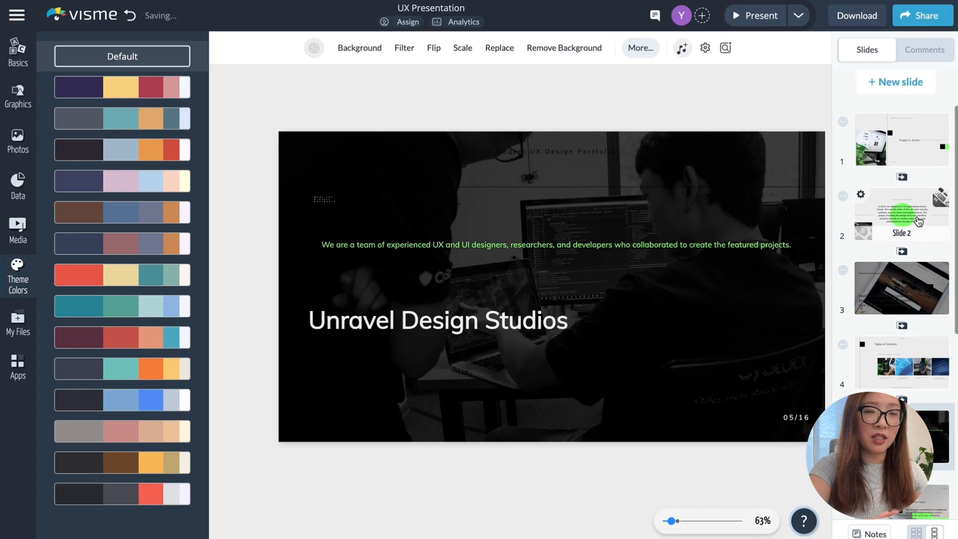
key("Down")
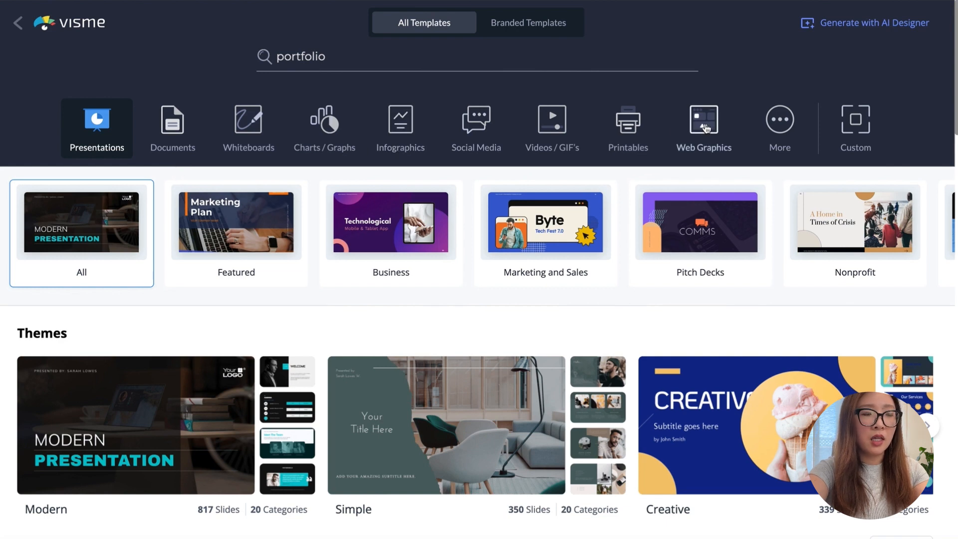
- Show the Web Graphics template category and look over its wallpaper, blog graphic and banner formats
left_click(705, 129)
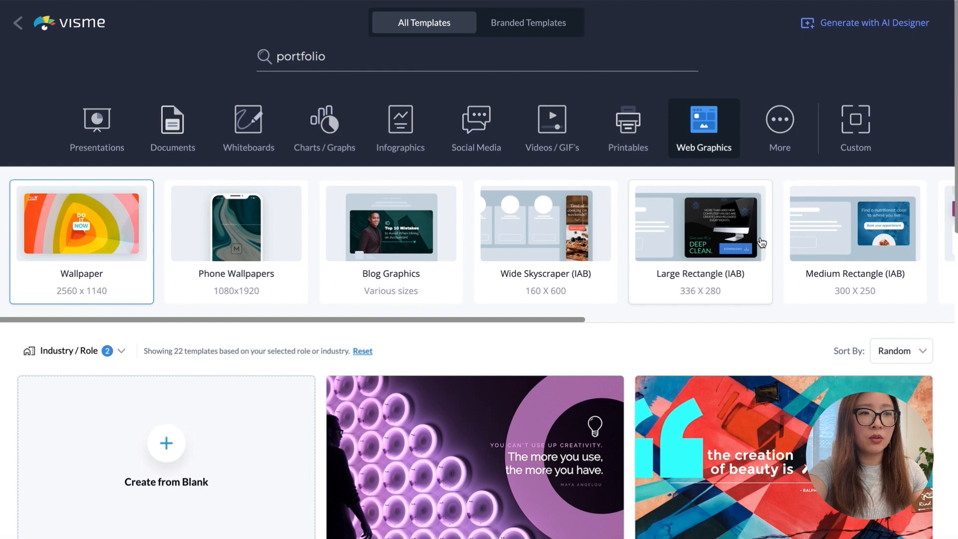
scroll(761, 243, "down", 3)
scroll(761, 243, "up", 3)
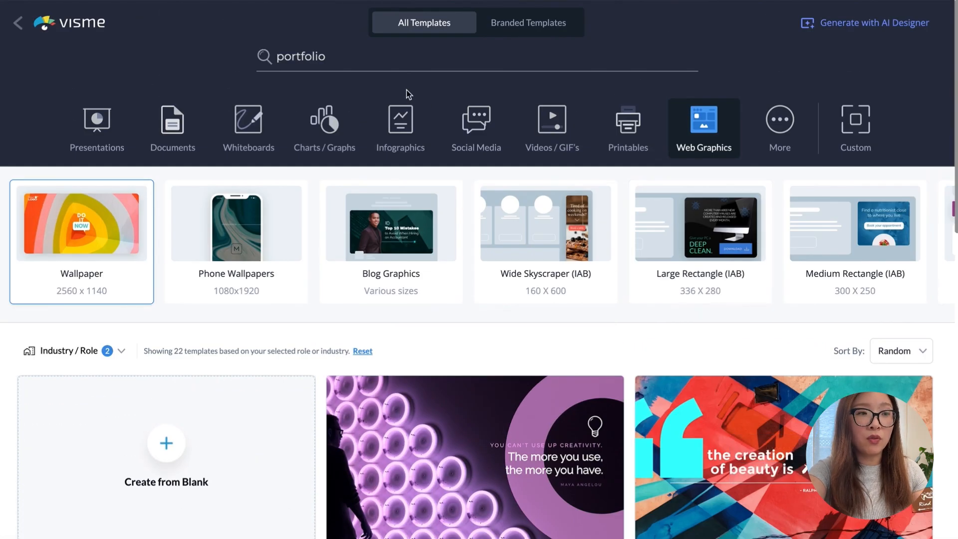
- Search the templates for "mobile device" and browse the resulting mockup designs
left_click(100, 233)
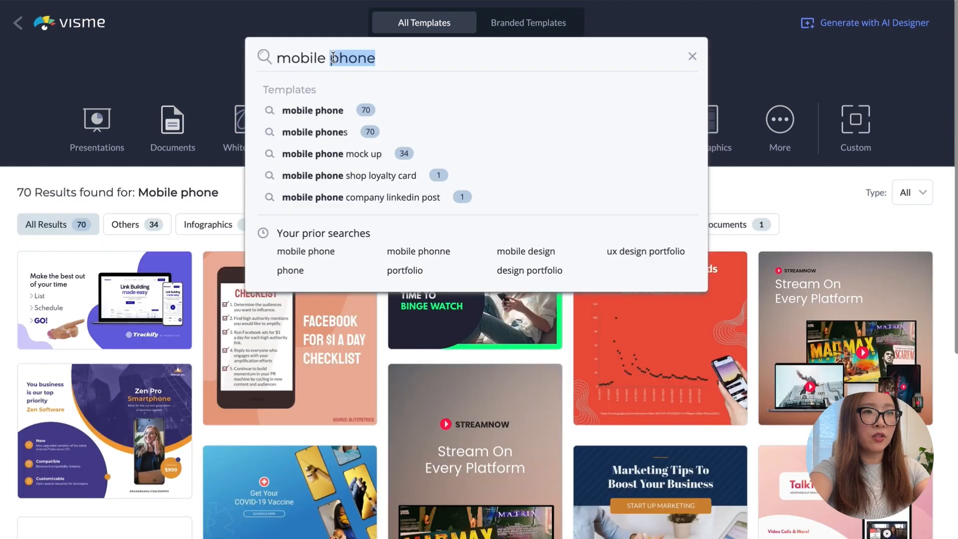
type("device")
key("Return")
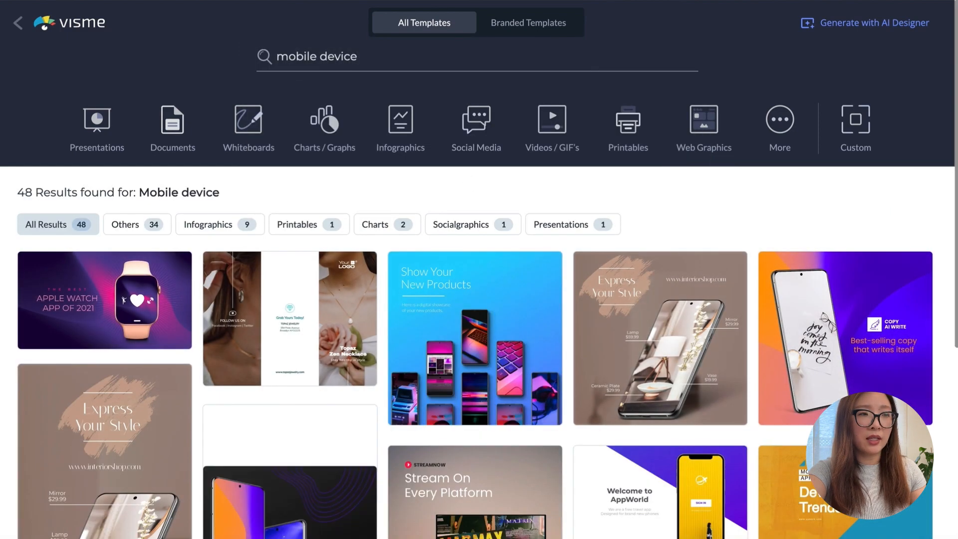
mouse_move(99, 300)
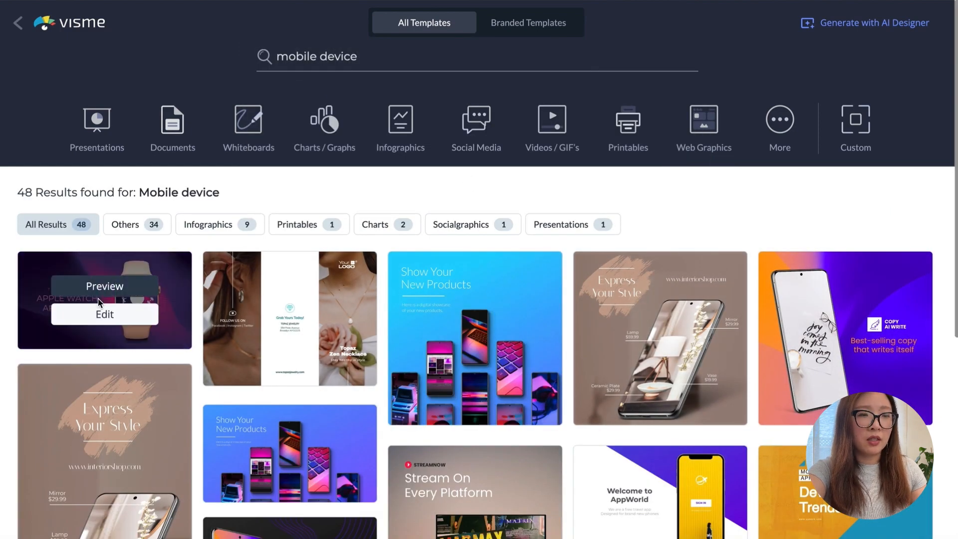
scroll(99, 301, "down", 2)
mouse_move(408, 454)
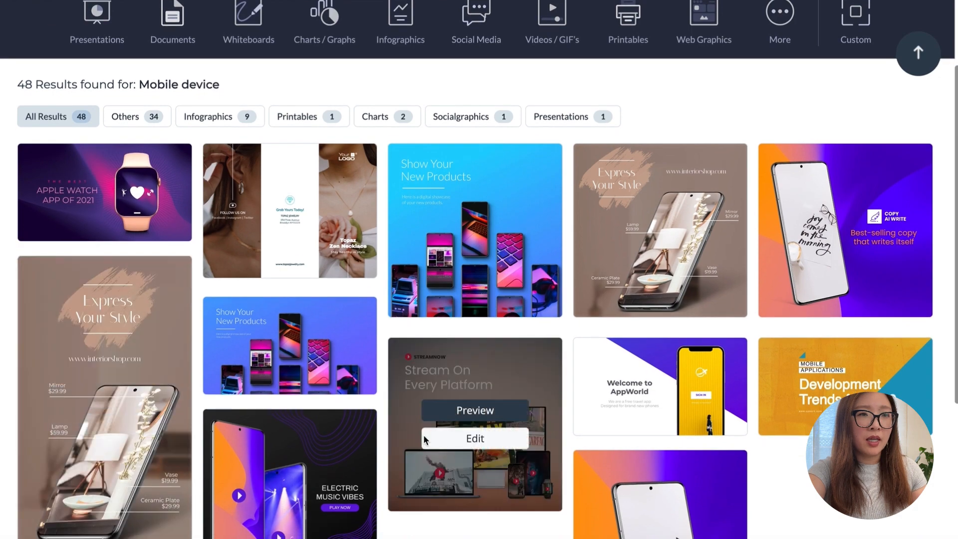
scroll(433, 424, "down", 3)
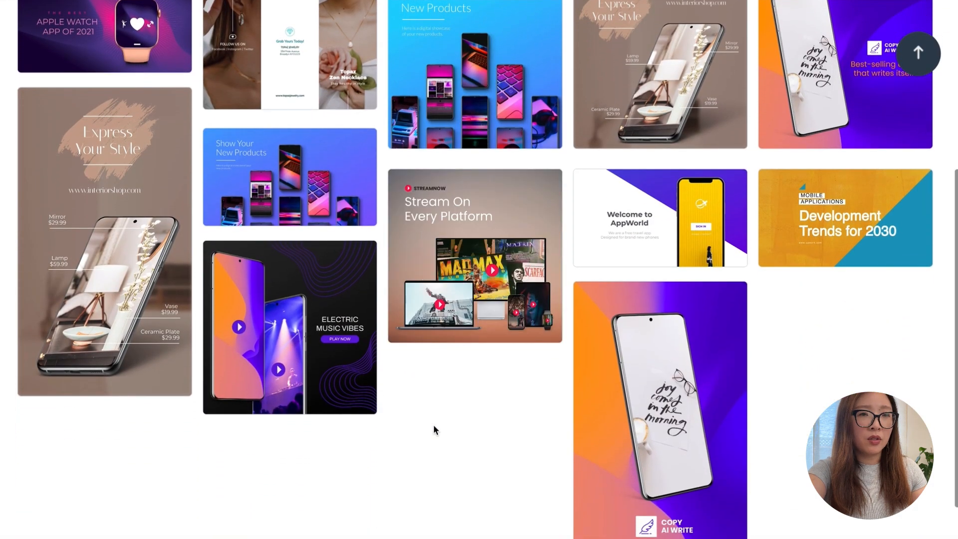
scroll(433, 430, "down", 2)
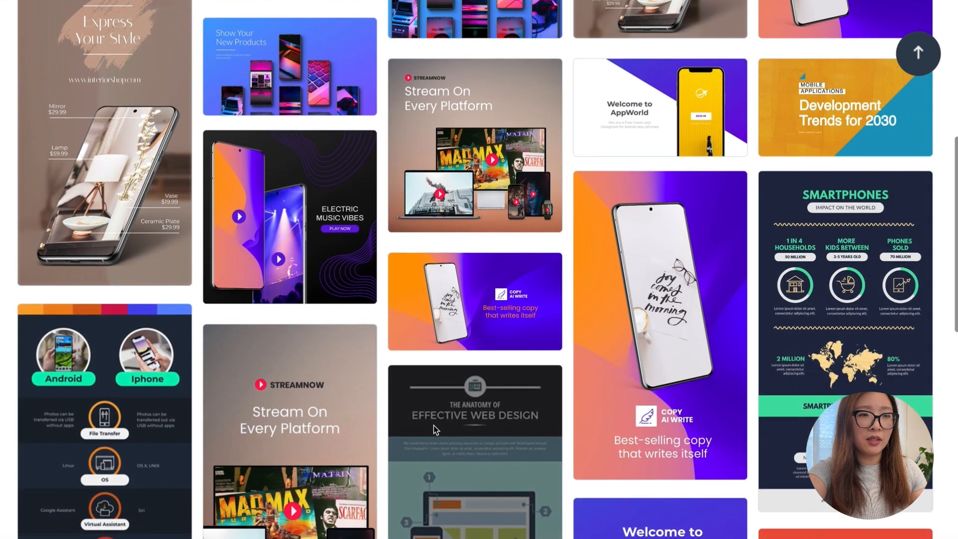
scroll(433, 425, "down", 2)
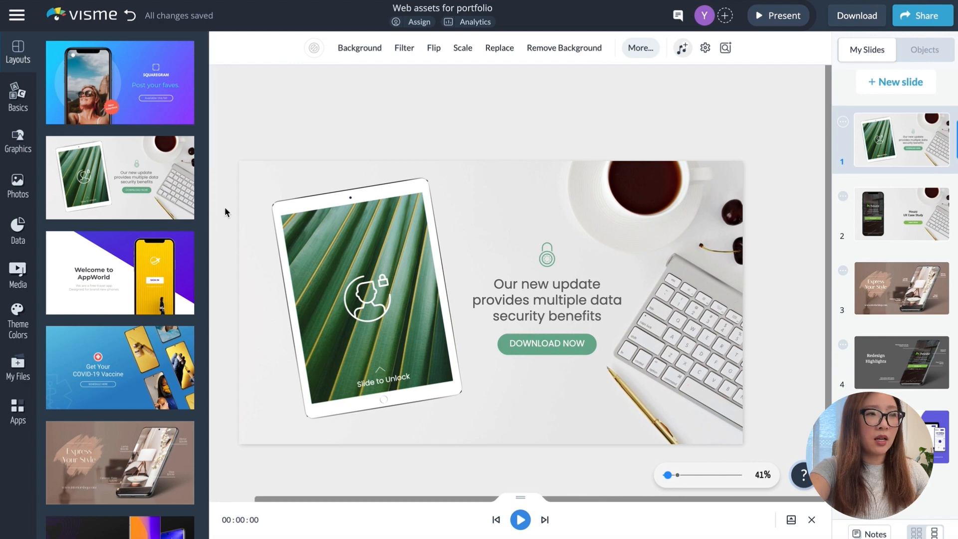
- Add a blank slide after slide 1 of the web assets project and apply the "Welcome to AppWorld" layout to it
left_click(94, 265)
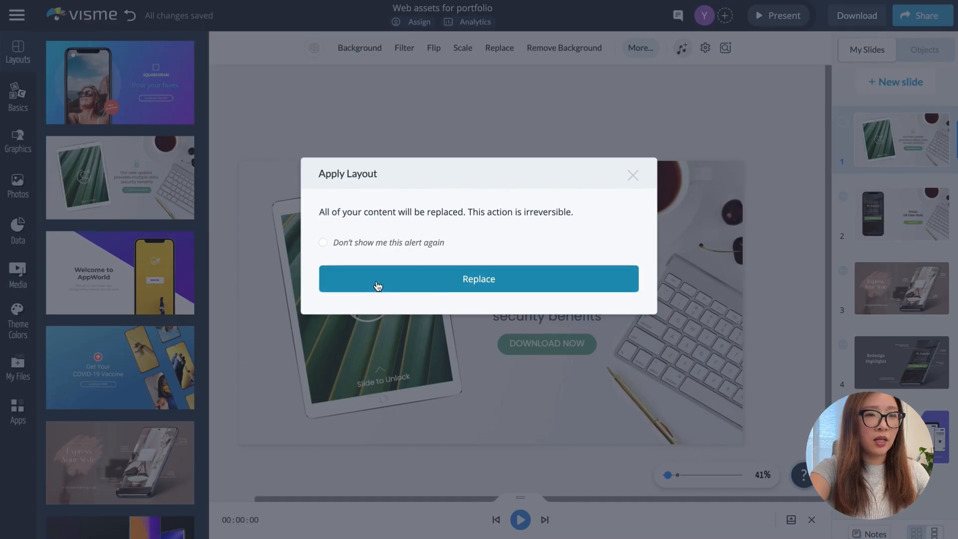
left_click(632, 175)
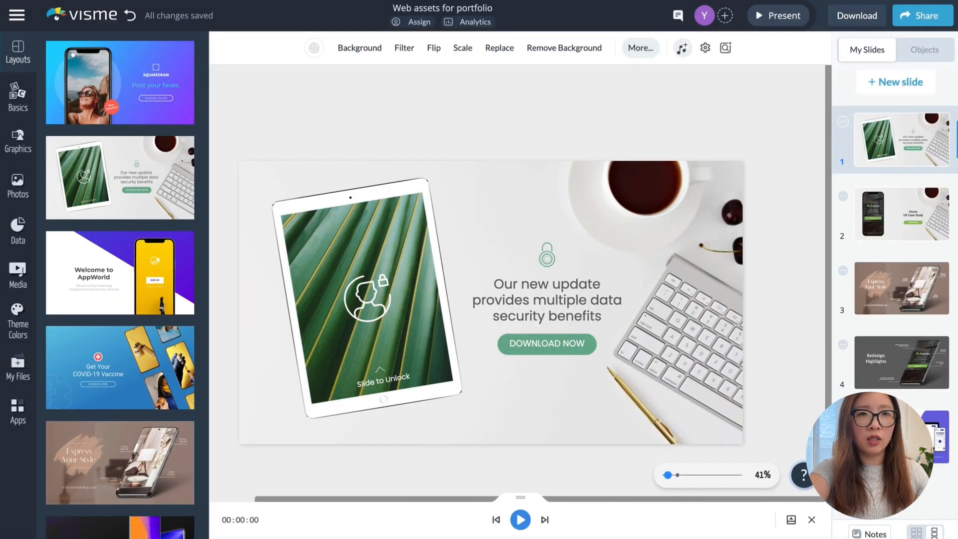
left_click(905, 86)
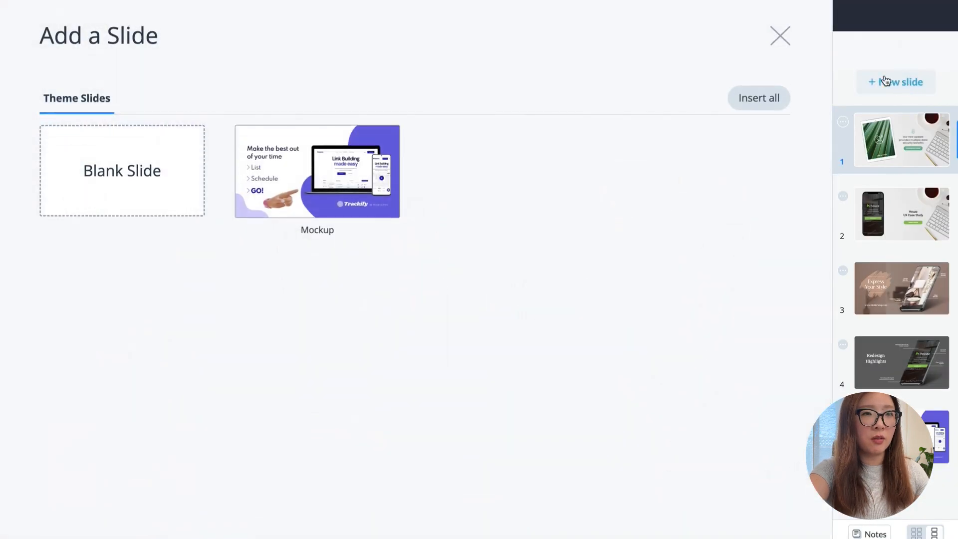
left_click(135, 174)
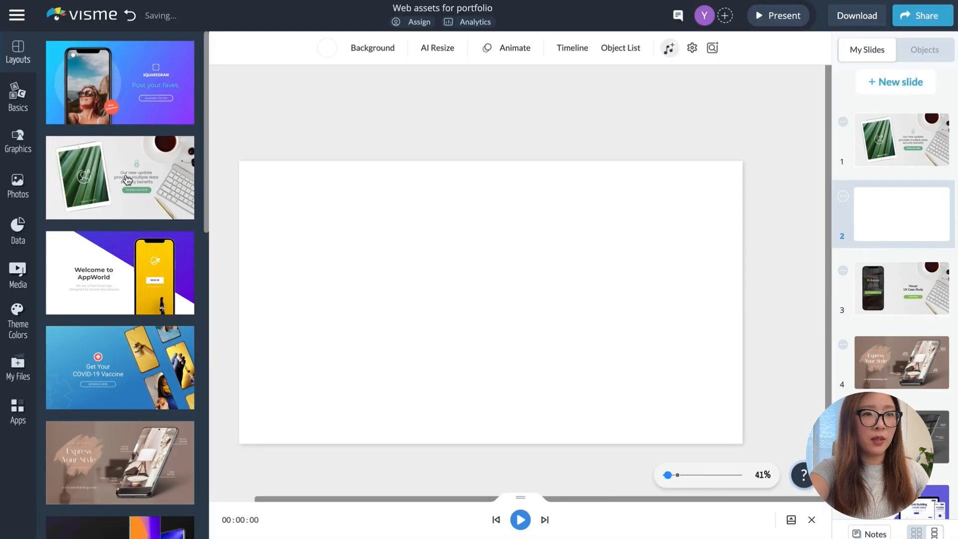
left_click(120, 274)
left_click(429, 275)
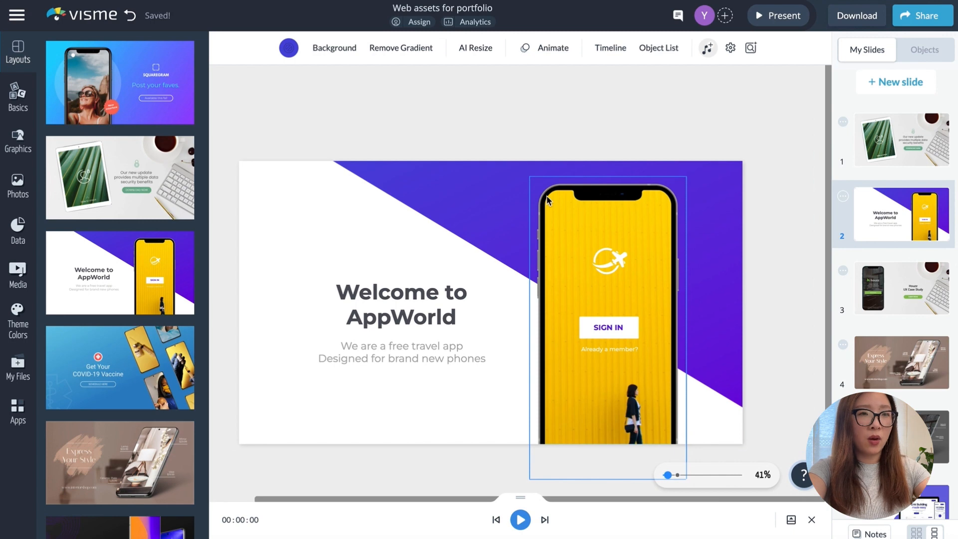
- Copy the phone mockup from the AppWorld slide and paste it onto slide 1
left_click(548, 199)
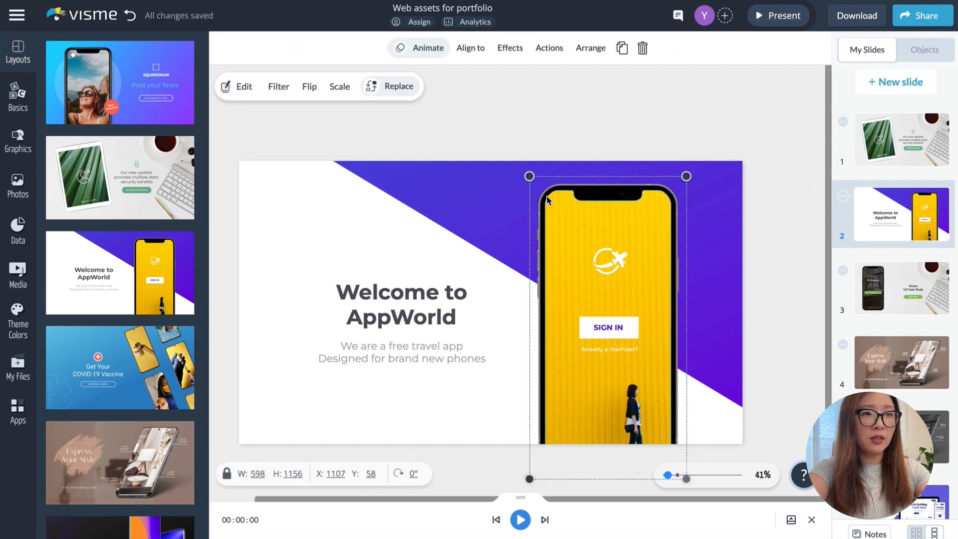
left_click(929, 147)
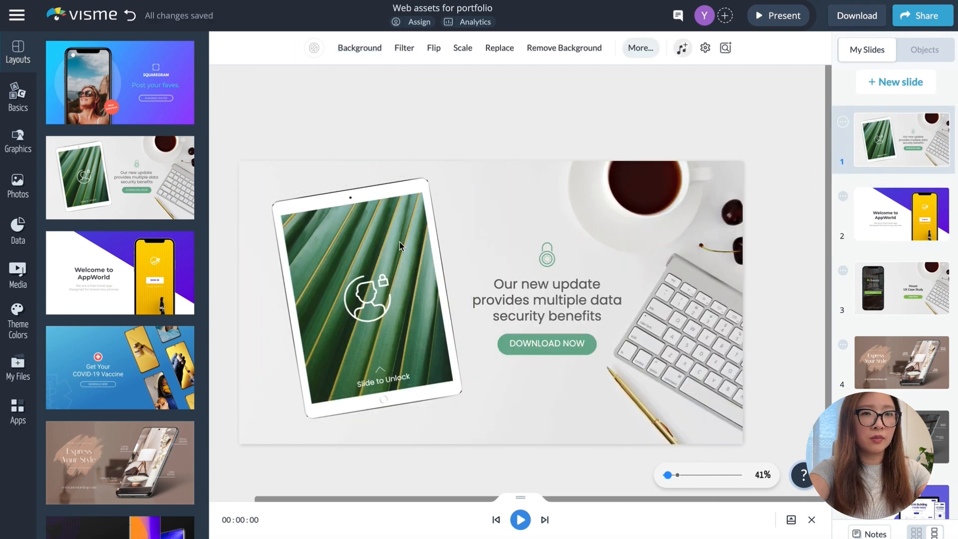
key("ctrl+v")
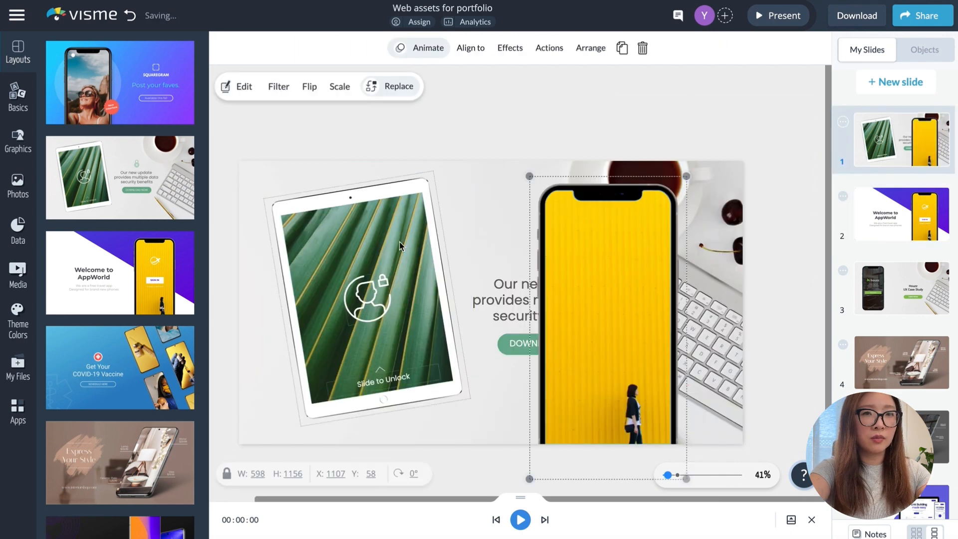
- Delete the tablet mockup on slide 1 and put the phone in its place, scaled to about 503 × 972
left_click(377, 300)
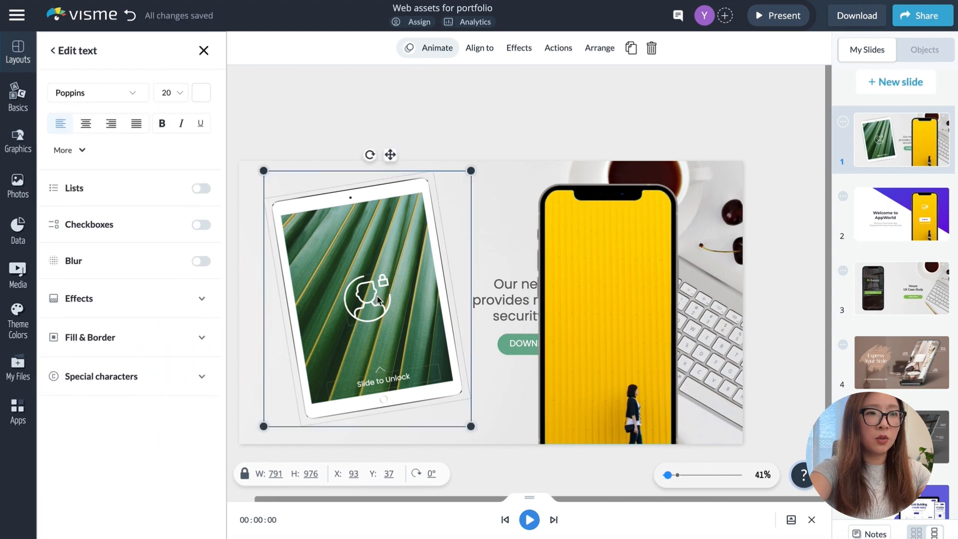
key("Delete")
left_click_drag(606, 352, 352, 349)
left_click_drag(430, 469, 405, 428)
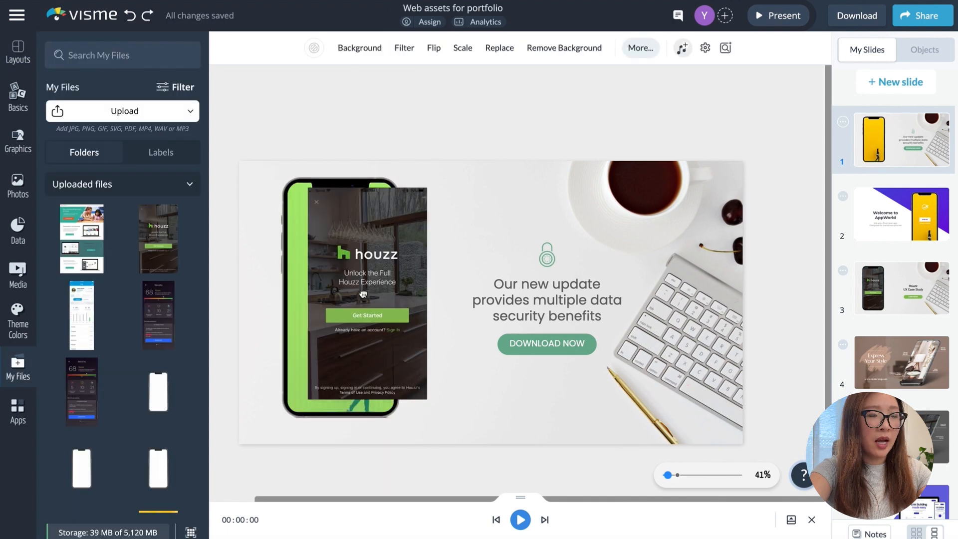
- Fill the phone mockup's screen on slide 1 with the uploaded Houzz screenshot IMG_1819.PNG.png
left_click_drag(364, 295, 156, 251)
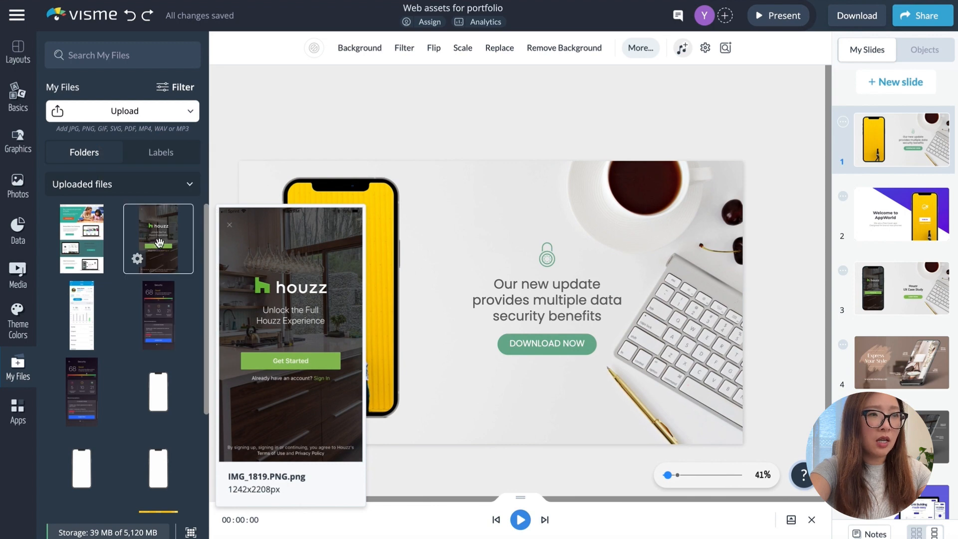
left_click_drag(159, 243, 337, 286)
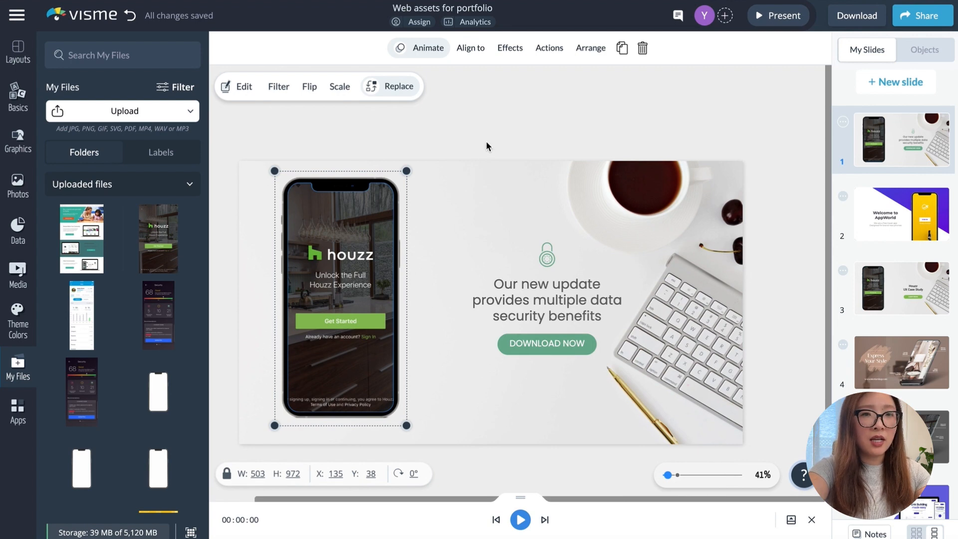
- Change slide 1's headline to "Houzz UX Case Study" and the label of the button beneath it to "Learn more"
left_click(574, 317)
left_click(571, 301)
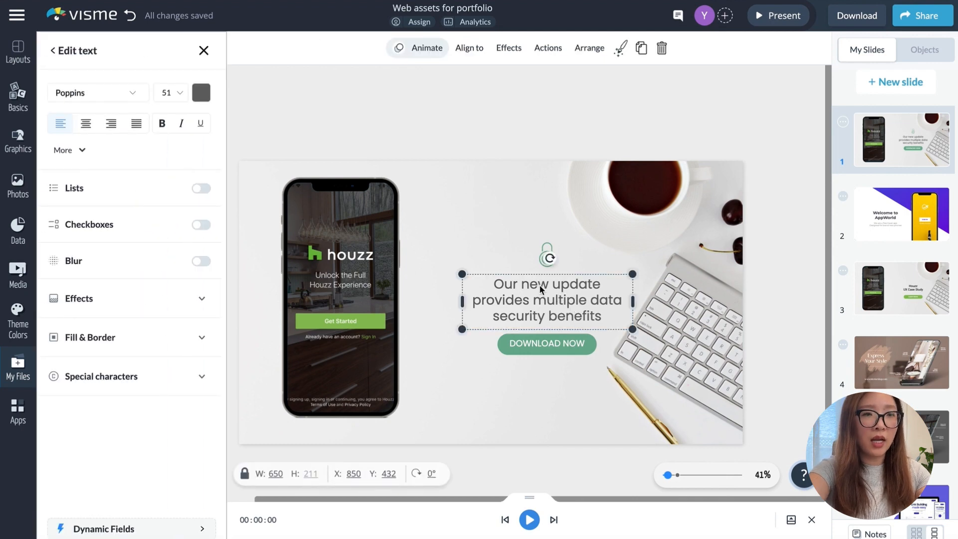
left_click(546, 248)
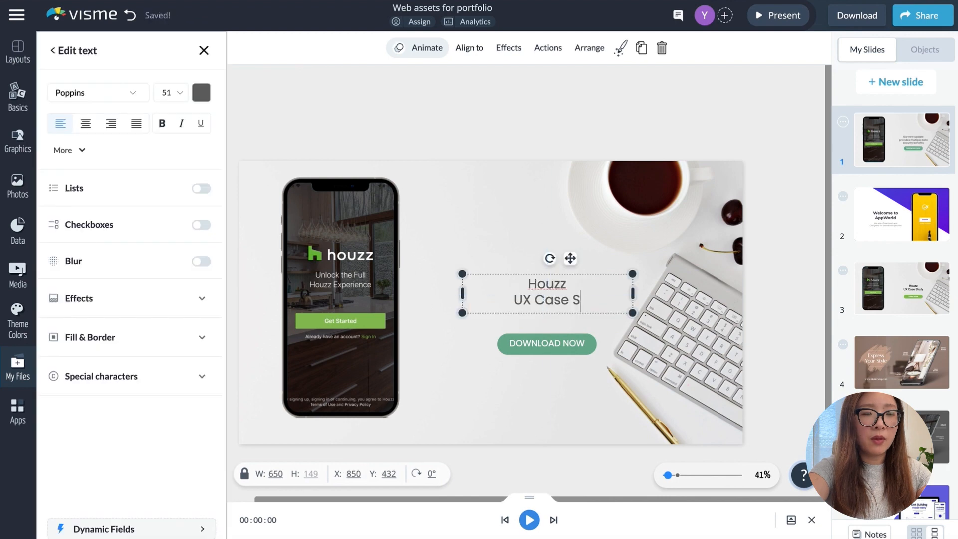
type("tudy")
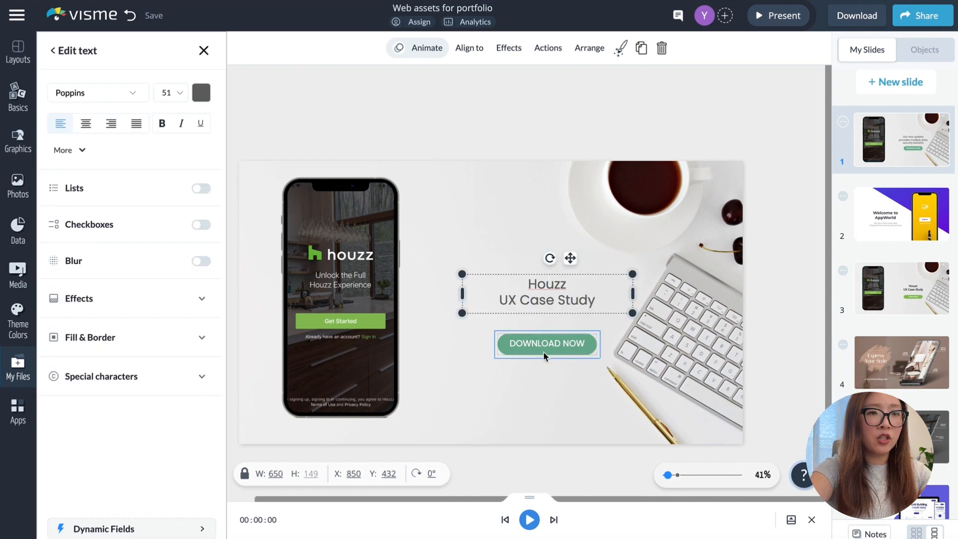
left_click(544, 353)
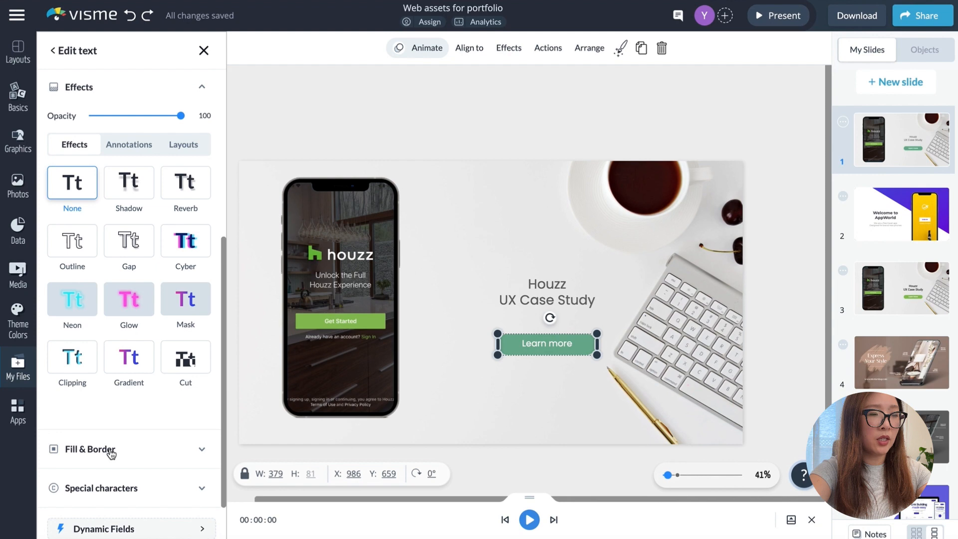
- Set the "Learn more" button's fill to the green #8abf56ff sampled from the Get Started button in the Houzz screenshot
left_click(109, 450)
scroll(113, 452, "down", 3)
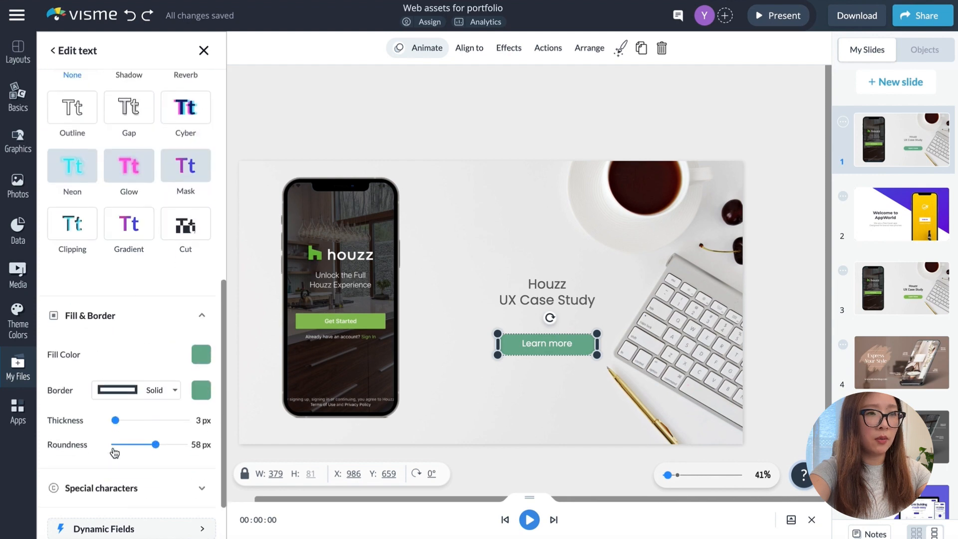
left_click(202, 353)
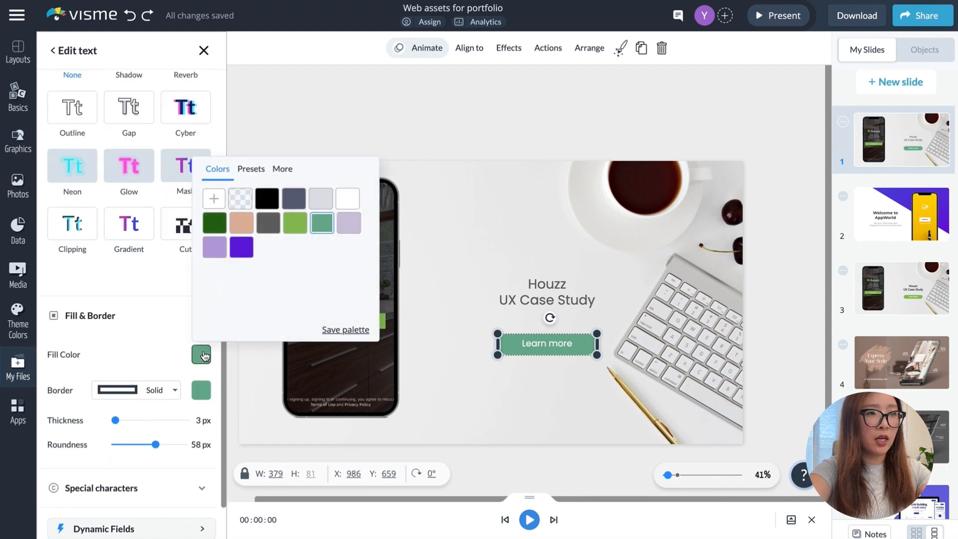
left_click(214, 199)
left_click(328, 268)
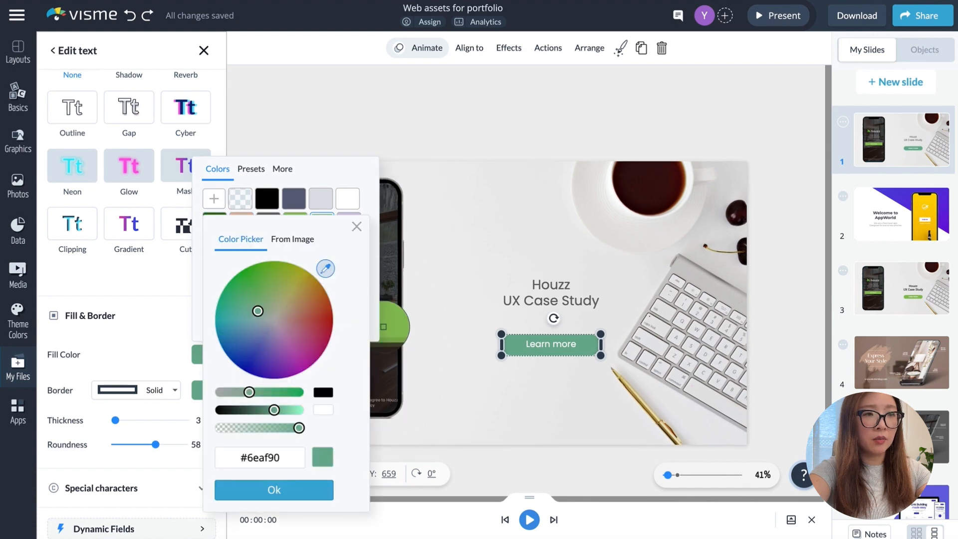
left_click(385, 327)
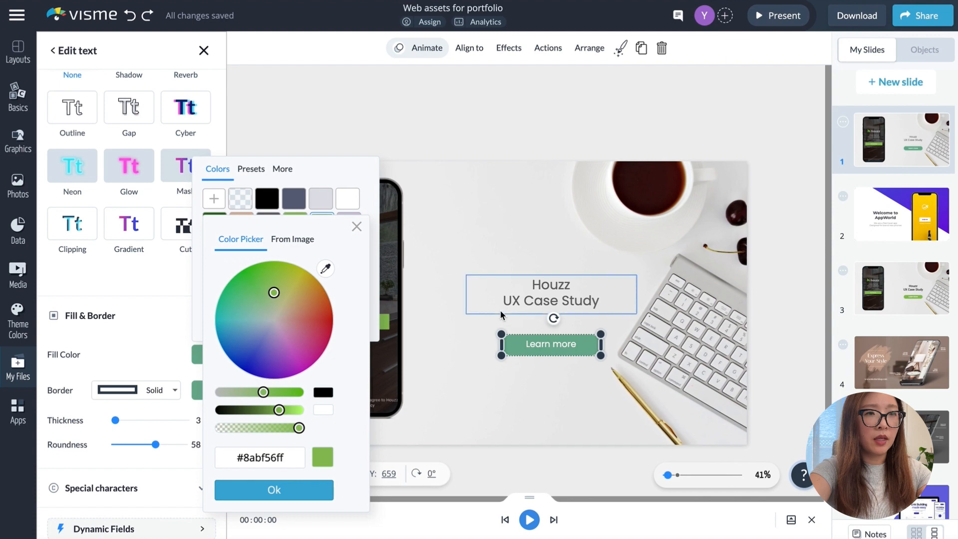
left_click(274, 490)
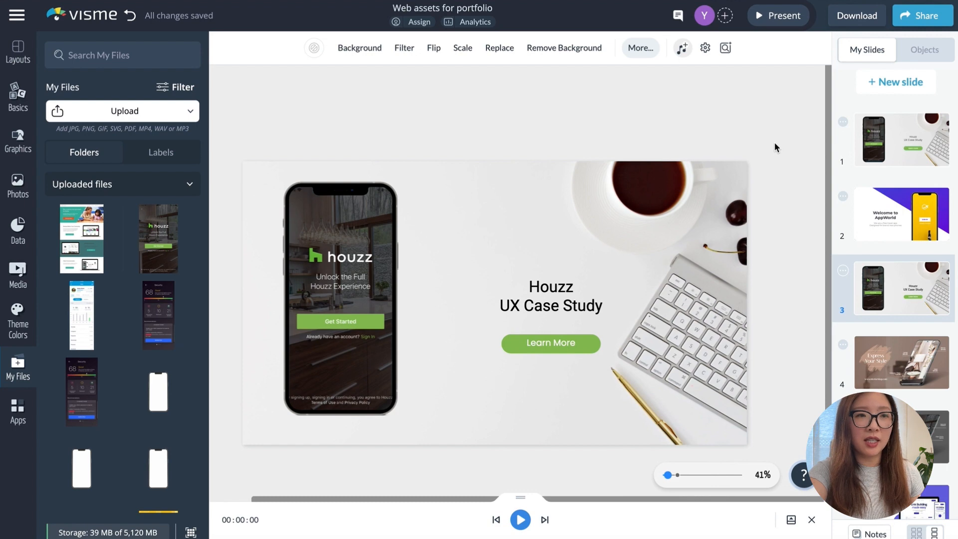
- Compare the original "Express Your Style" mockup on slide 4 with the customized "Redesign Highlights" version on slide 5
left_click(18, 53)
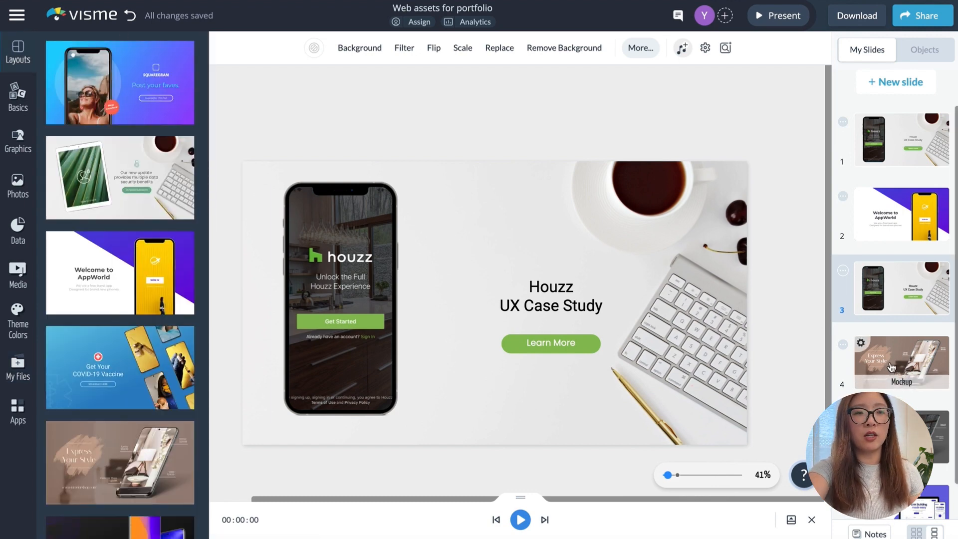
left_click(113, 459)
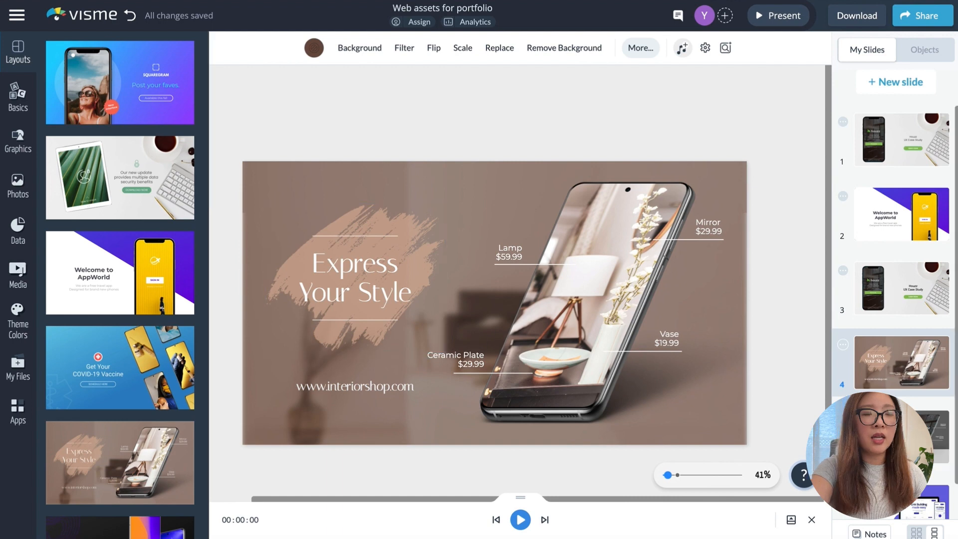
left_click(898, 436)
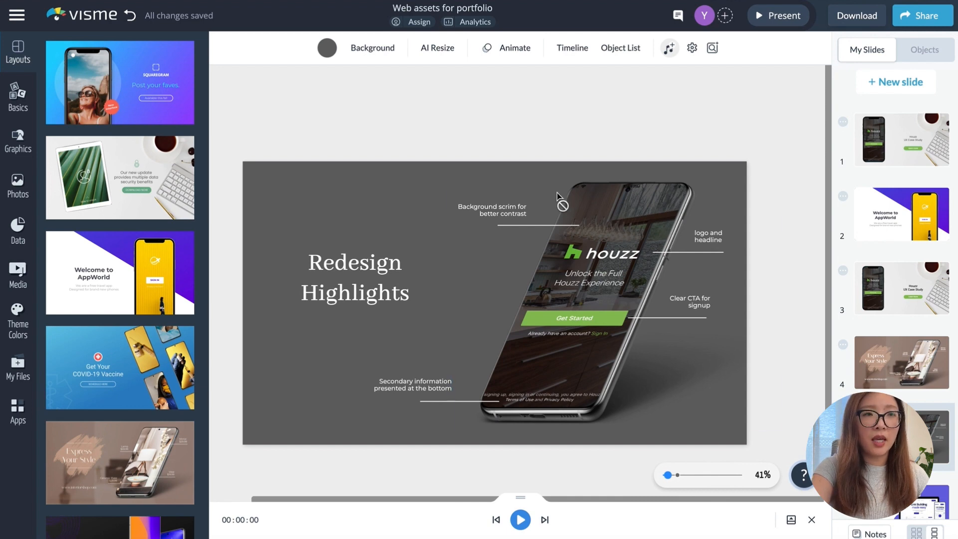
- Browse the Brainstorming templates and the Flows templates in the Whiteboards category
left_click(618, 219)
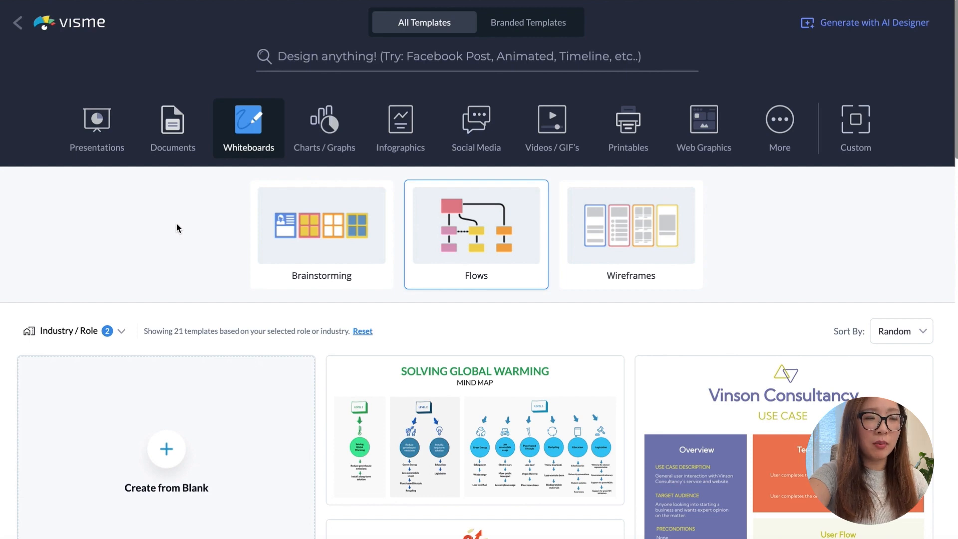
left_click(302, 236)
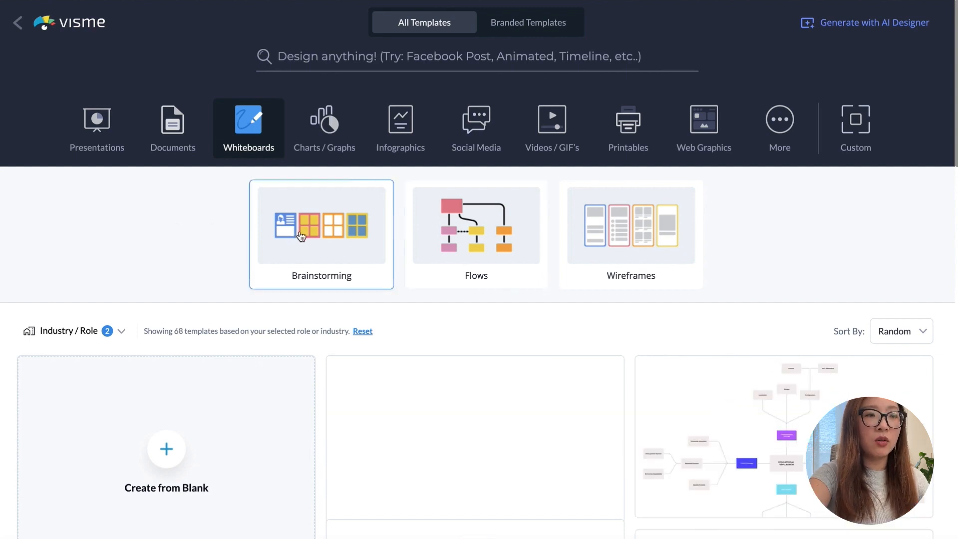
left_click(493, 229)
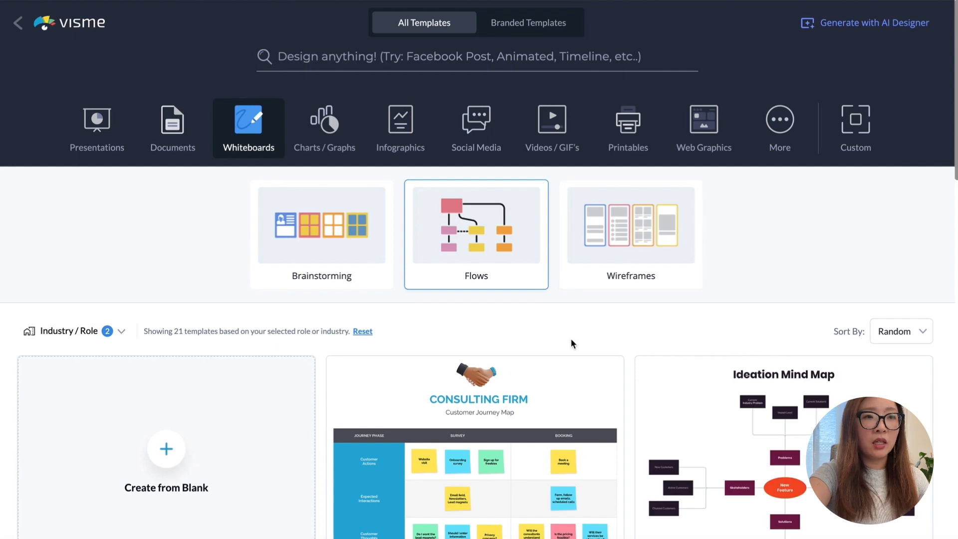
scroll(573, 343, "down", 3)
scroll(700, 268, "down", 2)
scroll(579, 414, "up", 5)
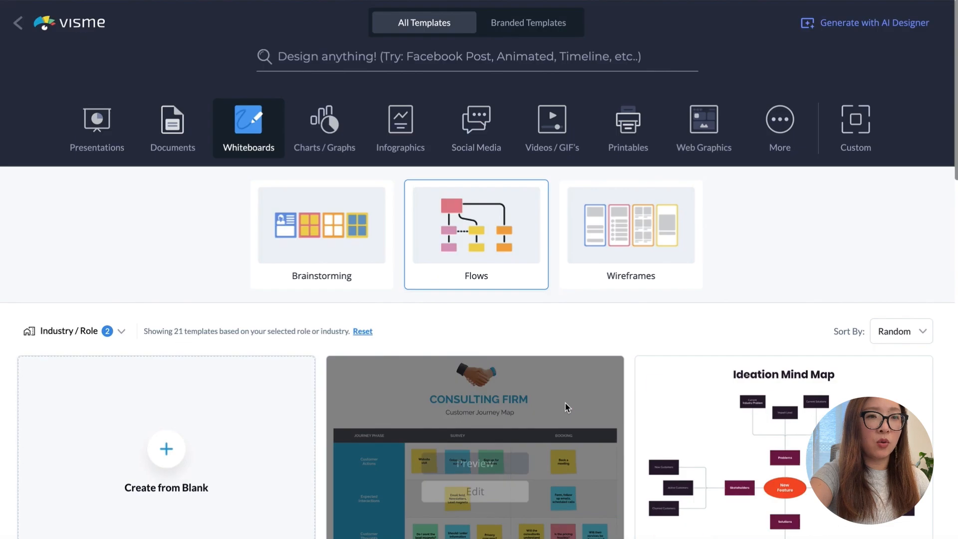
- Look through the Wireframes whiteboard templates for app and website layouts
left_click(664, 240)
scroll(765, 221, "down", 5)
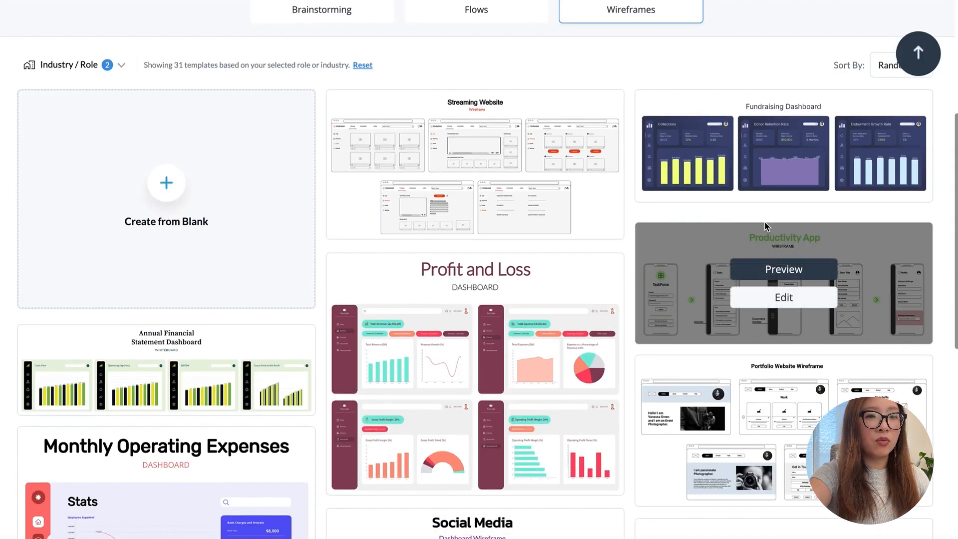
scroll(766, 227, "down", 7)
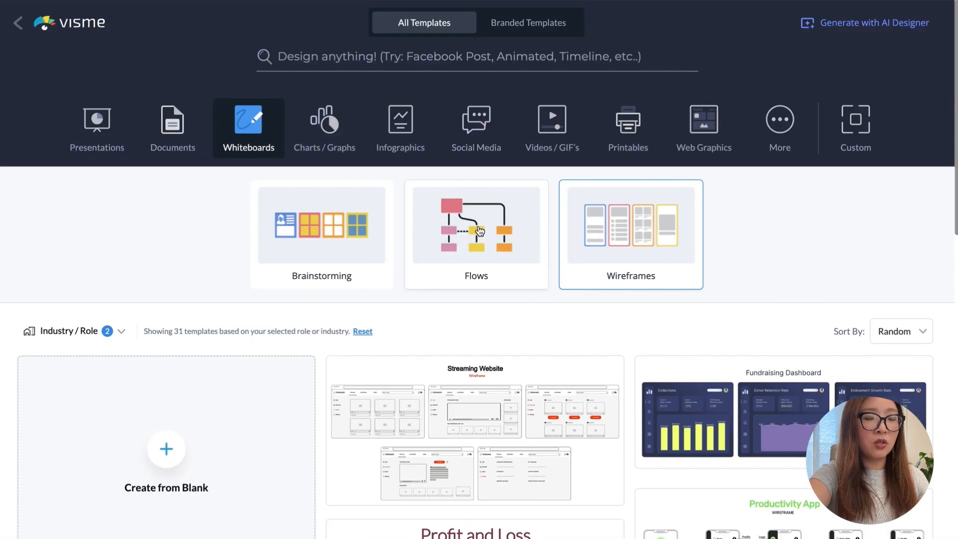
- Review the Flows whiteboard templates and preview the Ecommerce Website Flow template
left_click(479, 231)
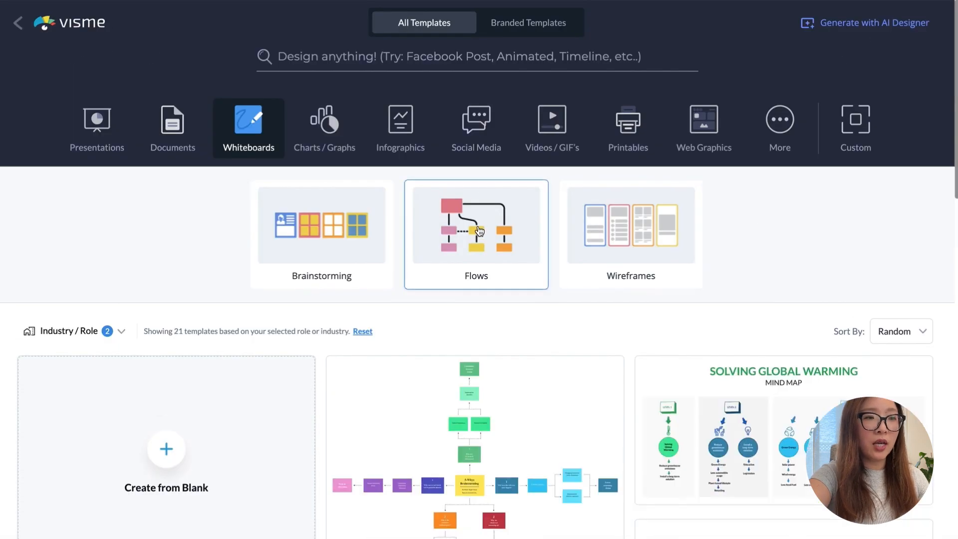
scroll(496, 314, "down", 4)
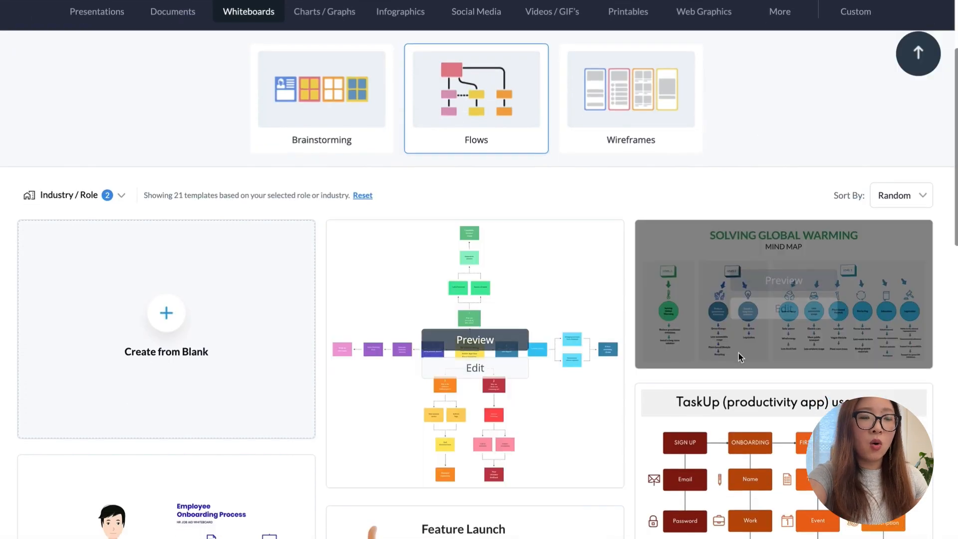
scroll(735, 349, "down", 7)
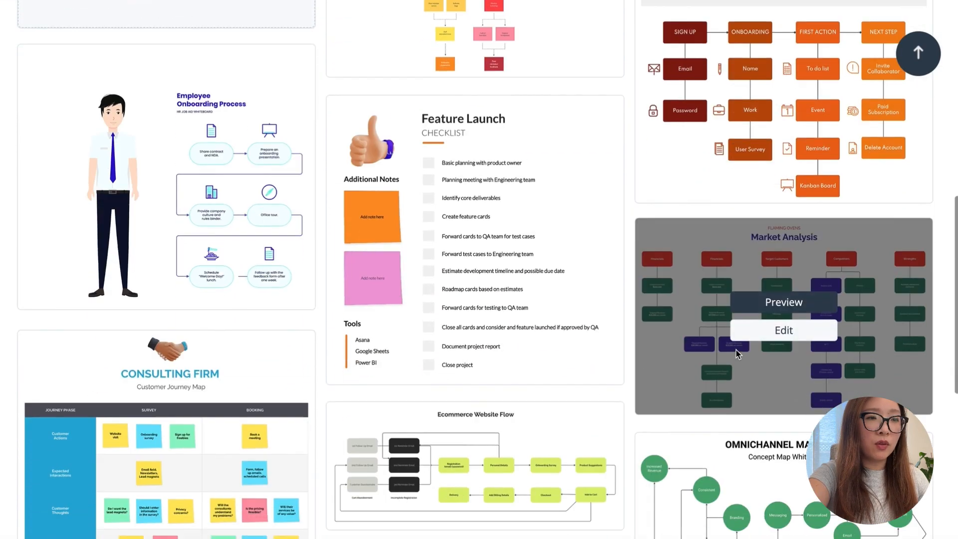
scroll(736, 350, "down", 3)
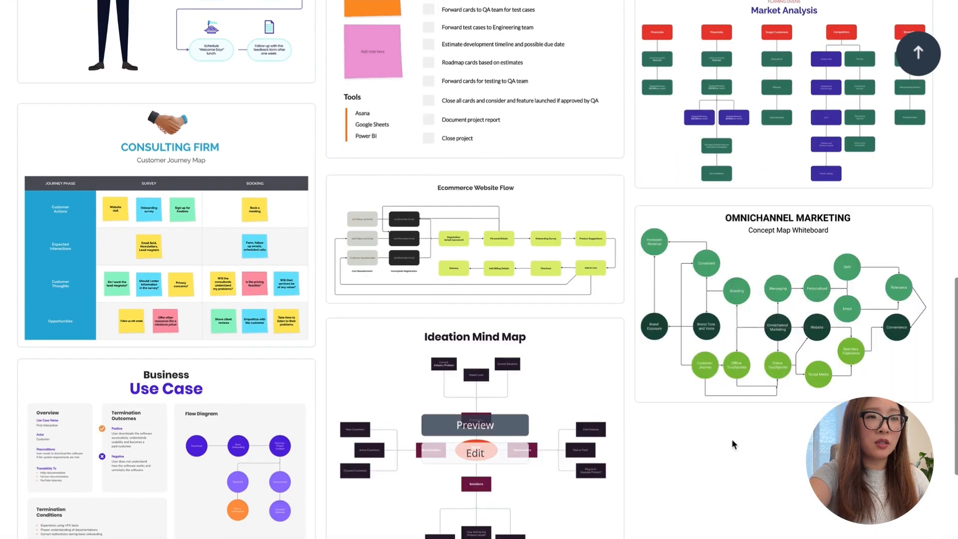
scroll(733, 443, "down", 2)
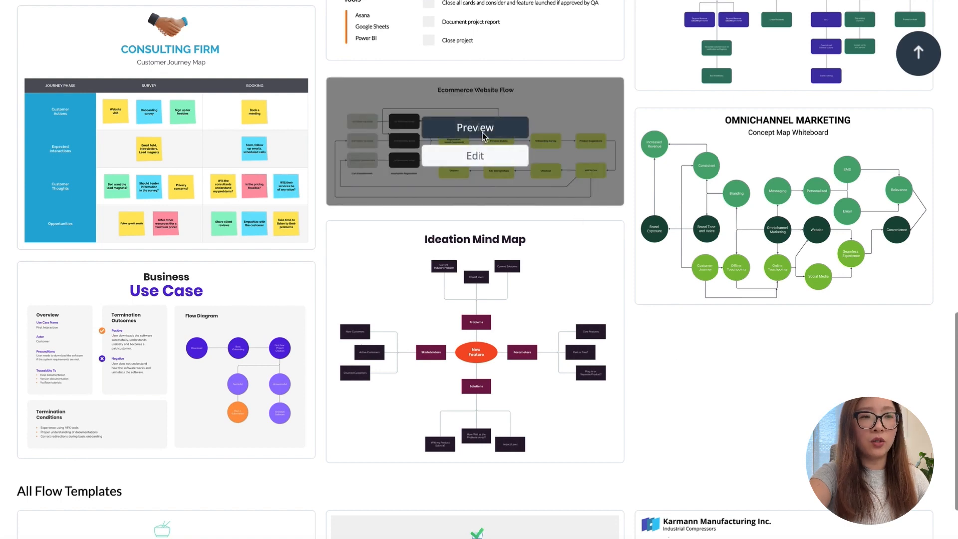
left_click(480, 130)
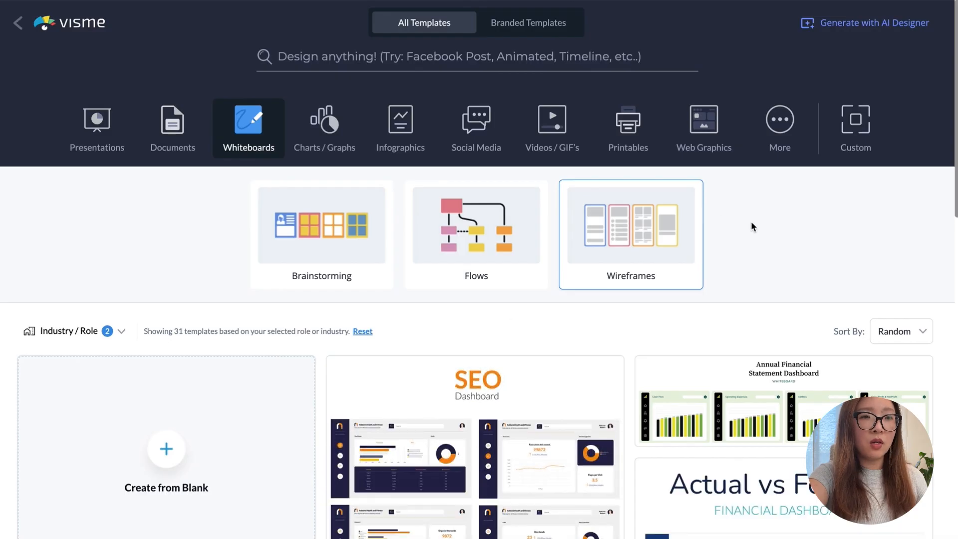
- Examine the Wireframes whiteboard templates, including the Banking Mobile App, Streaming Website and Ebook Reader designs
scroll(752, 226, "down", 5)
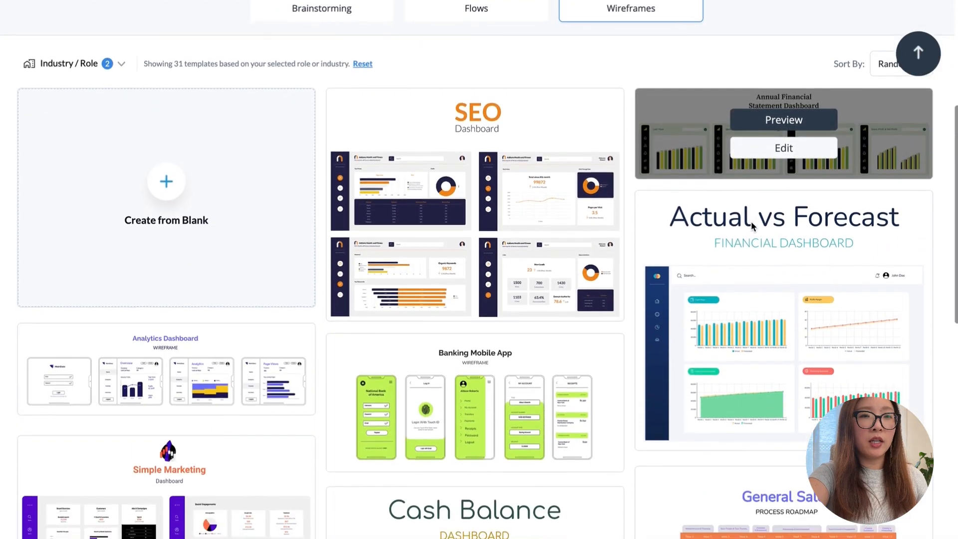
mouse_move(753, 227)
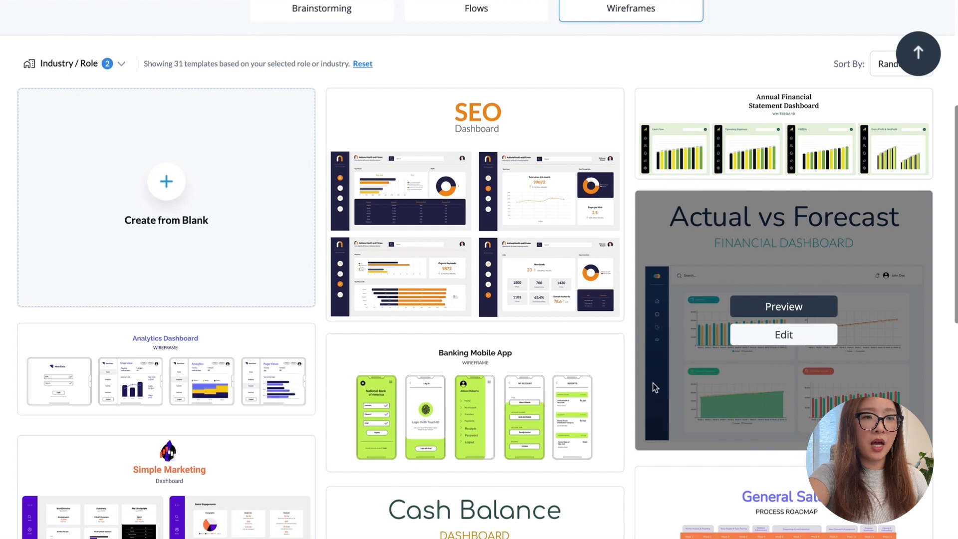
scroll(653, 382, "down", 2)
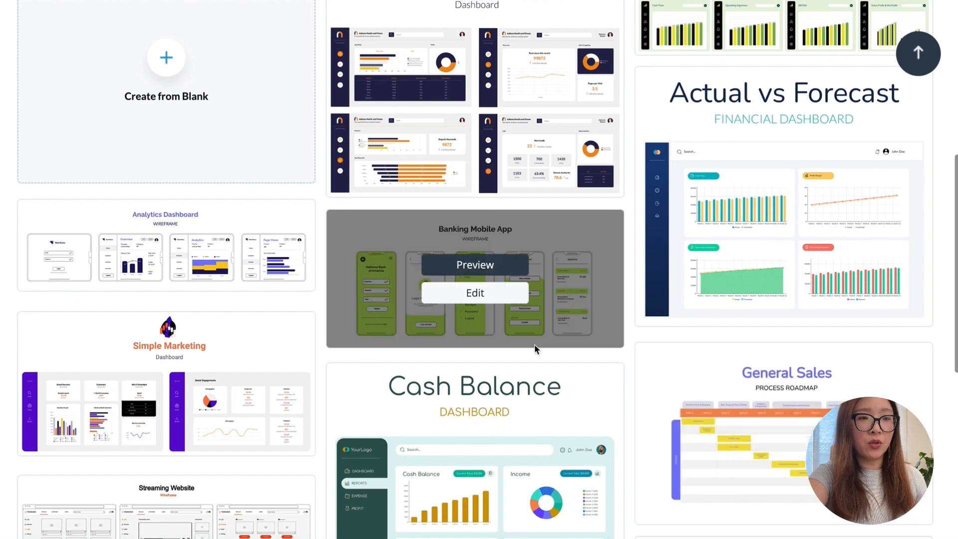
scroll(697, 342, "down", 4)
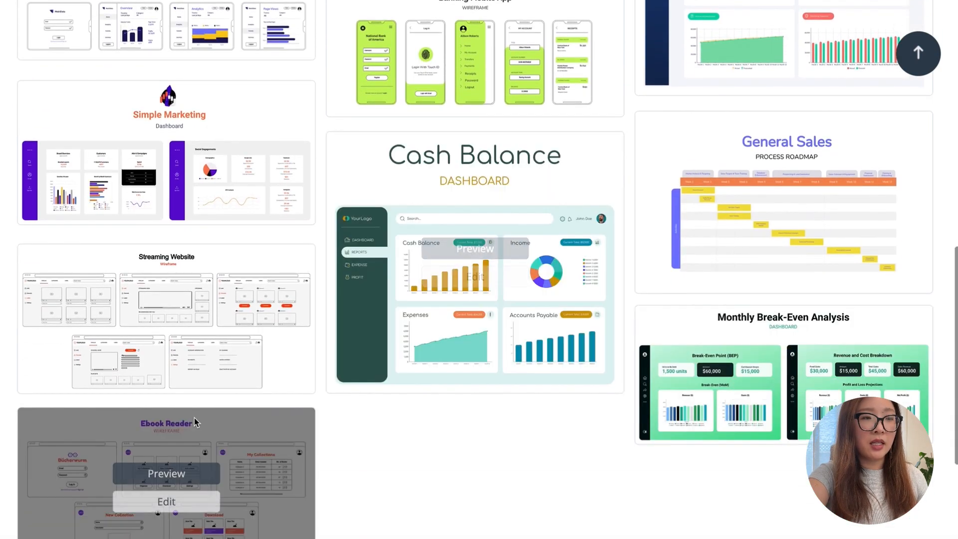
scroll(194, 418, "down", 3)
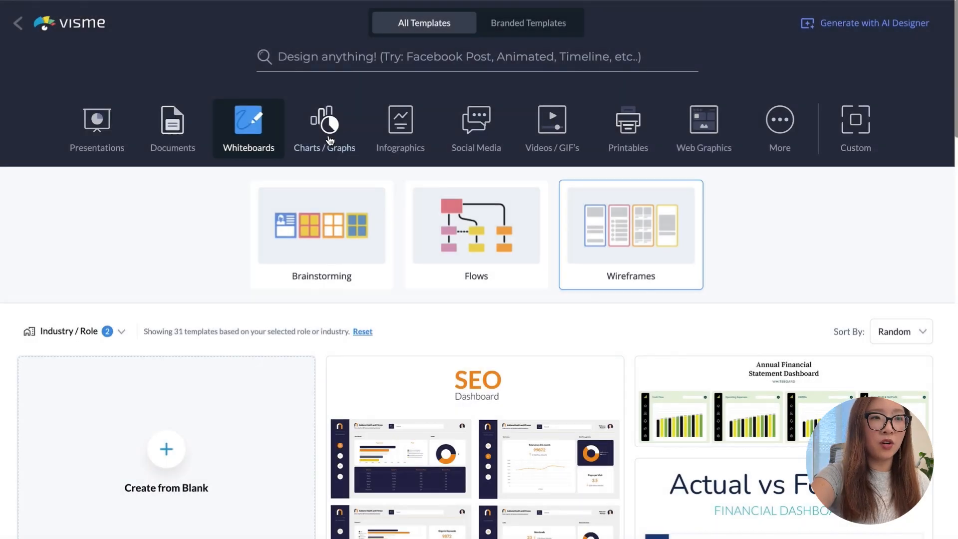
- Browse the Gauge Charts templates in the Charts / Graphs category
left_click(329, 140)
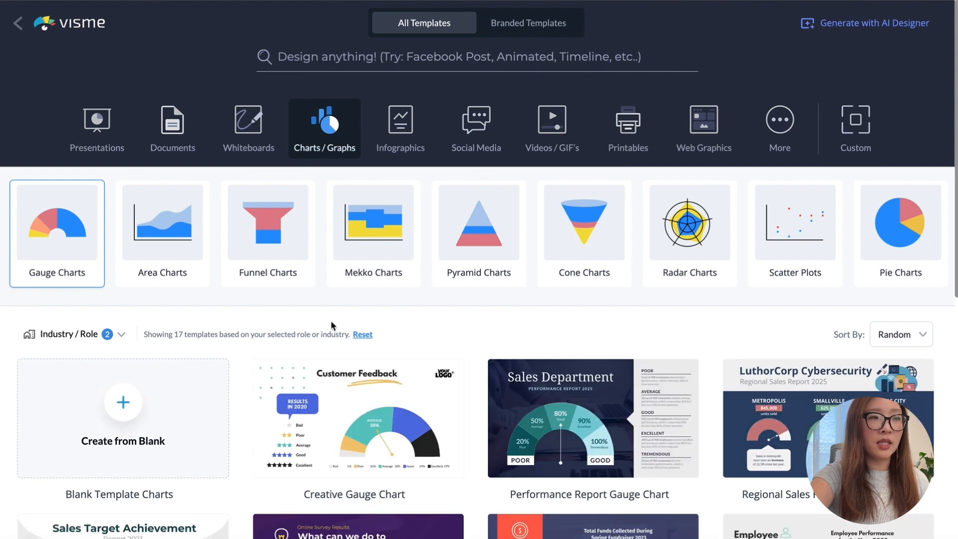
scroll(331, 326, "down", 2)
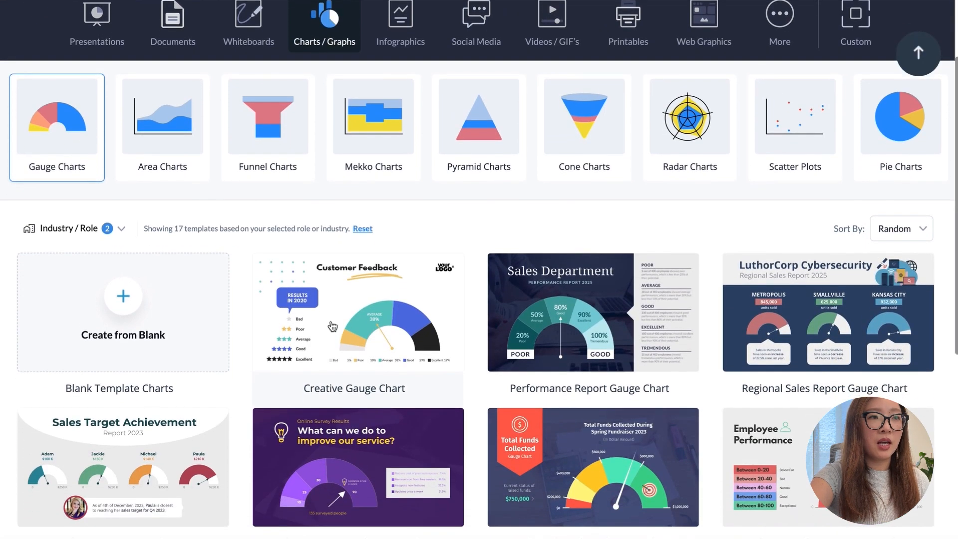
scroll(332, 327, "down", 1)
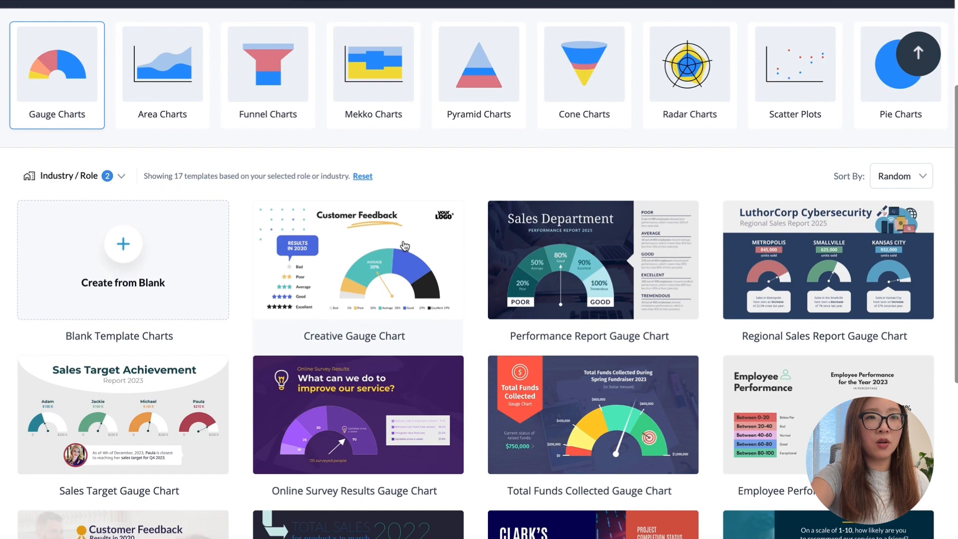
scroll(522, 286, "down", 4)
scroll(523, 287, "down", 8)
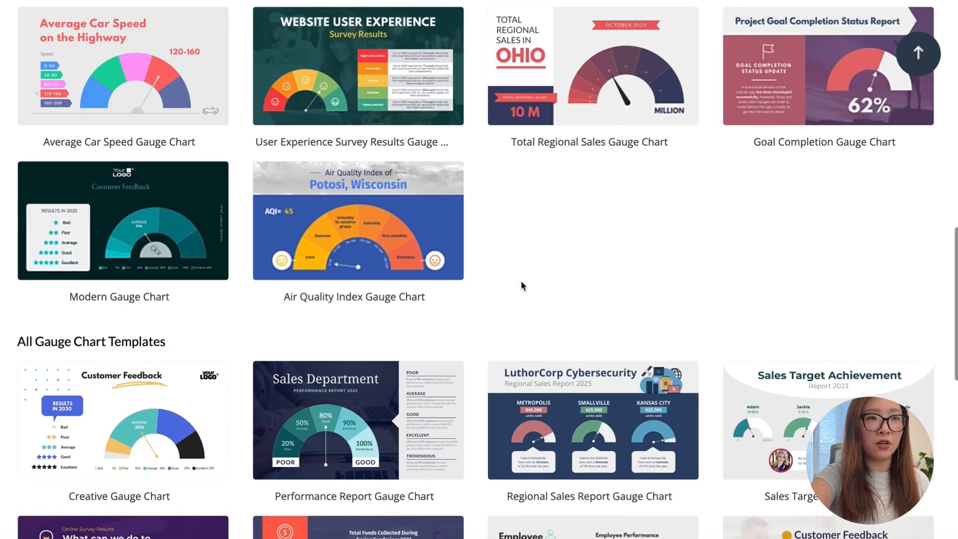
scroll(521, 286, "down", 7)
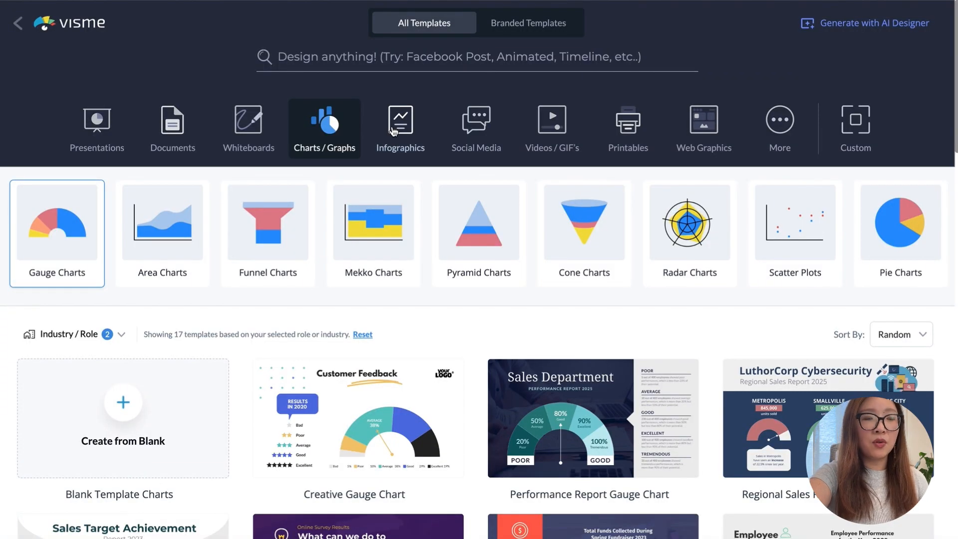
- Skim all templates in the Infographics category
left_click(394, 131)
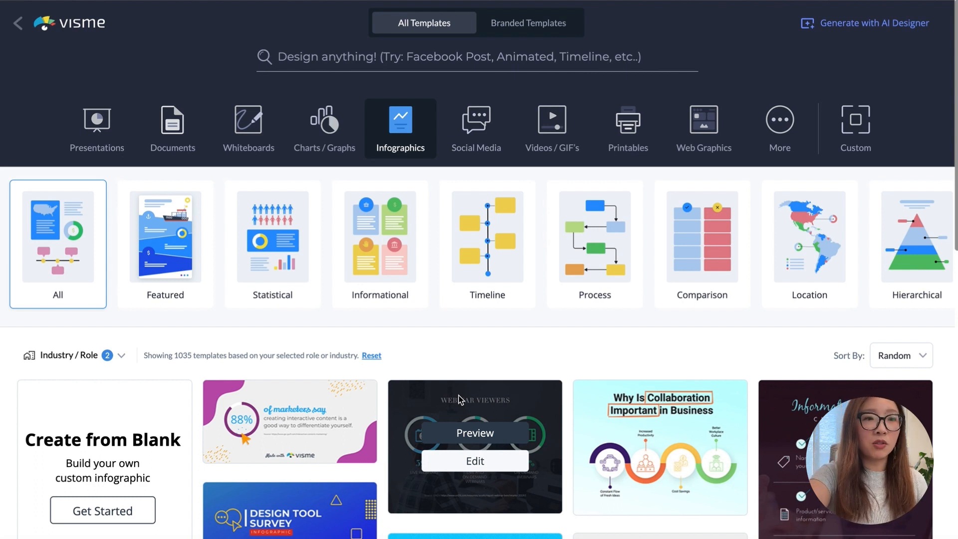
scroll(393, 383, "down", 12)
scroll(808, 416, "up", 12)
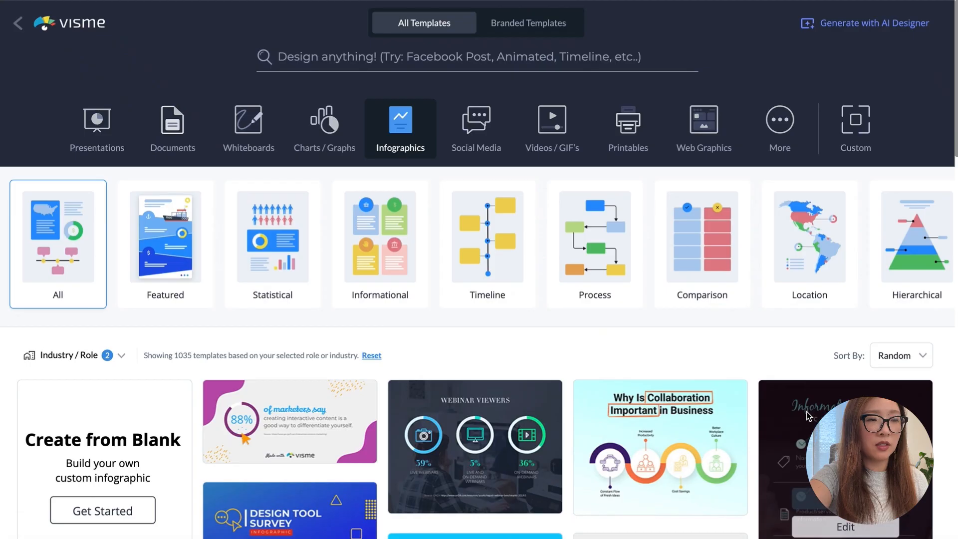
- Filter the infographic templates to Statistical and browse the designs
left_click(279, 239)
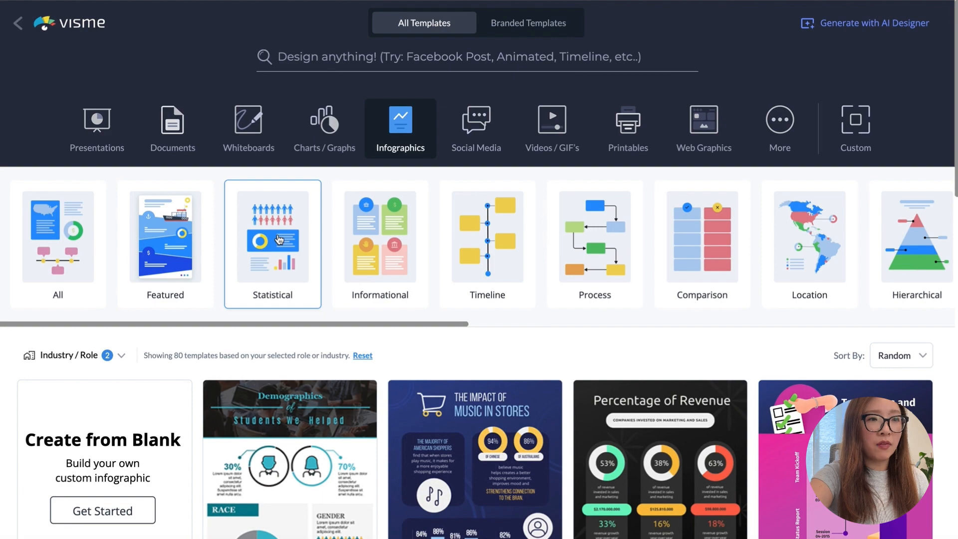
scroll(278, 240, "down", 5)
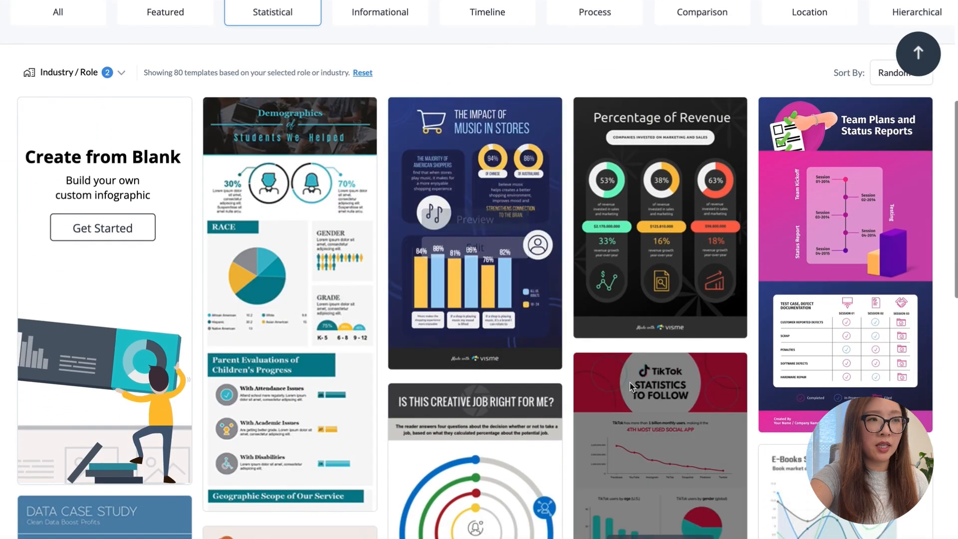
scroll(502, 496, "down", 3)
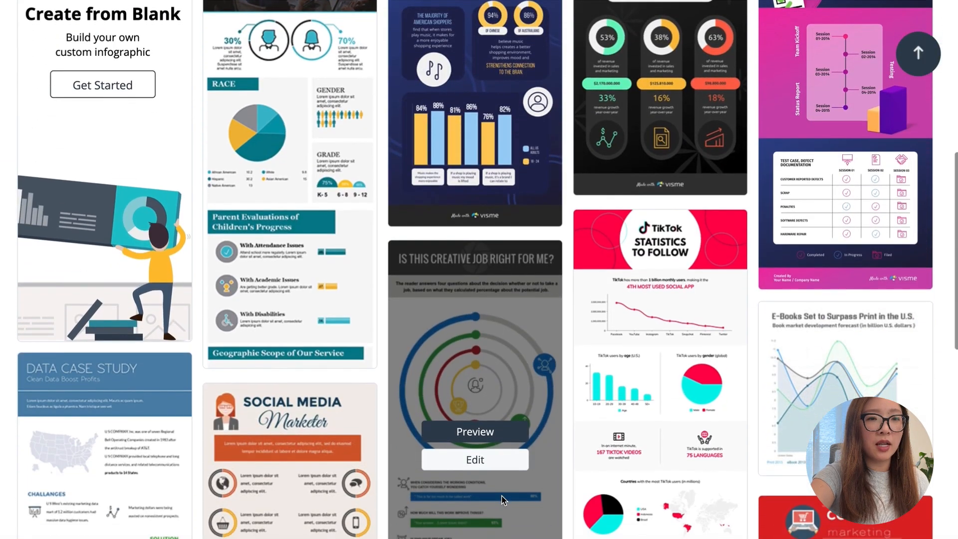
scroll(502, 495, "down", 12)
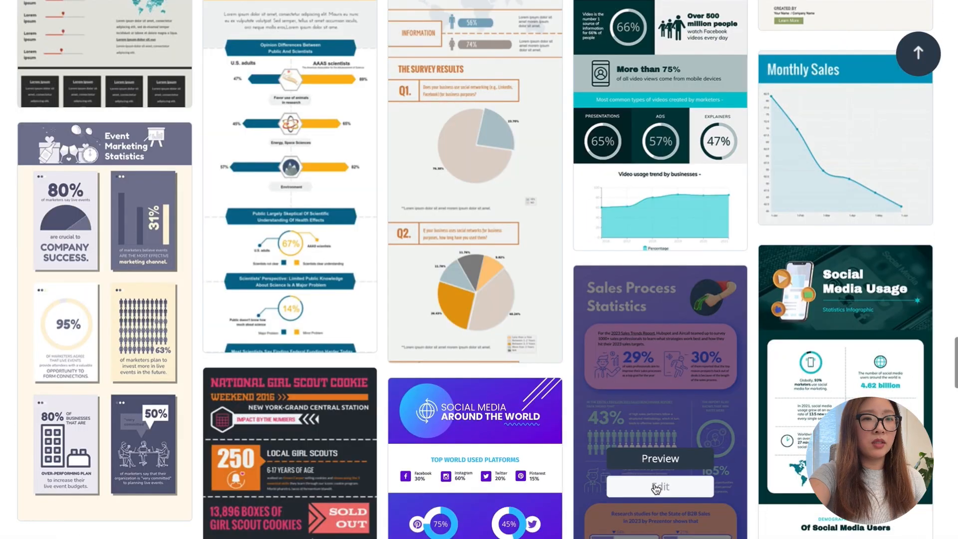